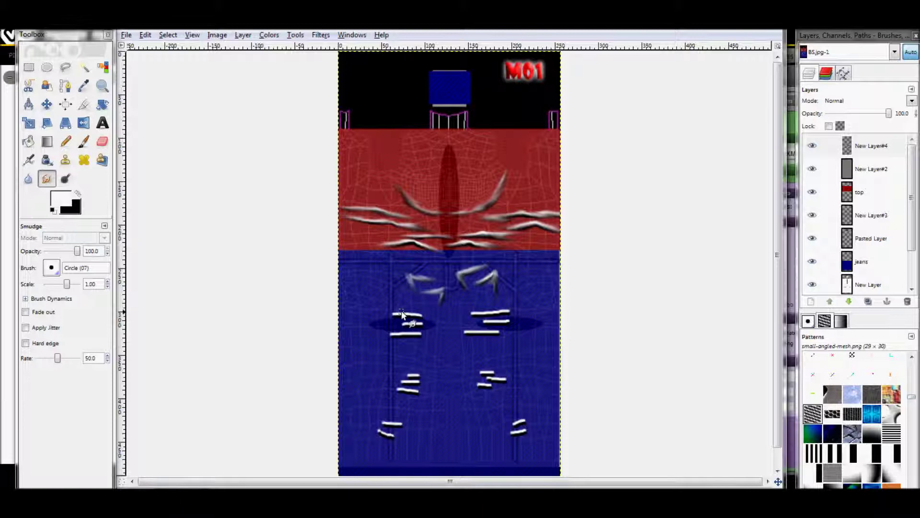
- Smudge the ends of the white crease lines outward at both knees on the jeans
mouse_move(415, 318)
mouse_down()
mouse_move(452, 318)
mouse_move(358, 312)
mouse_up()
drag(417, 324, 468, 330)
mouse_move(413, 323)
mouse_down()
mouse_move(351, 316)
mouse_move(459, 329)
mouse_move(430, 331)
mouse_move(448, 339)
mouse_move(346, 334)
mouse_up()
mouse_move(412, 337)
mouse_down()
mouse_move(348, 337)
mouse_move(374, 336)
mouse_move(362, 339)
mouse_up()
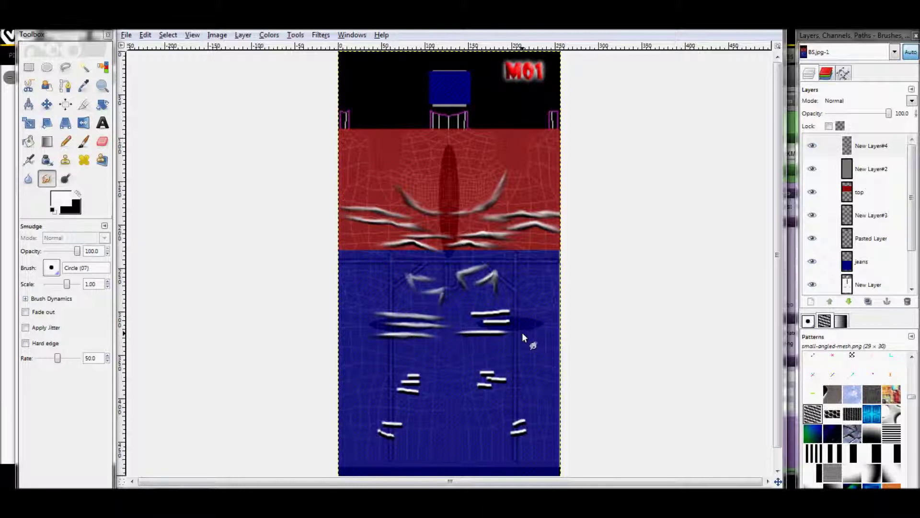
mouse_move(495, 334)
mouse_down()
mouse_move(446, 331)
mouse_move(524, 337)
mouse_move(466, 334)
mouse_move(547, 324)
mouse_move(457, 323)
mouse_move(497, 323)
mouse_move(470, 321)
mouse_move(557, 325)
mouse_move(494, 315)
mouse_move(539, 311)
mouse_move(468, 312)
mouse_move(530, 315)
mouse_move(499, 322)
mouse_up()
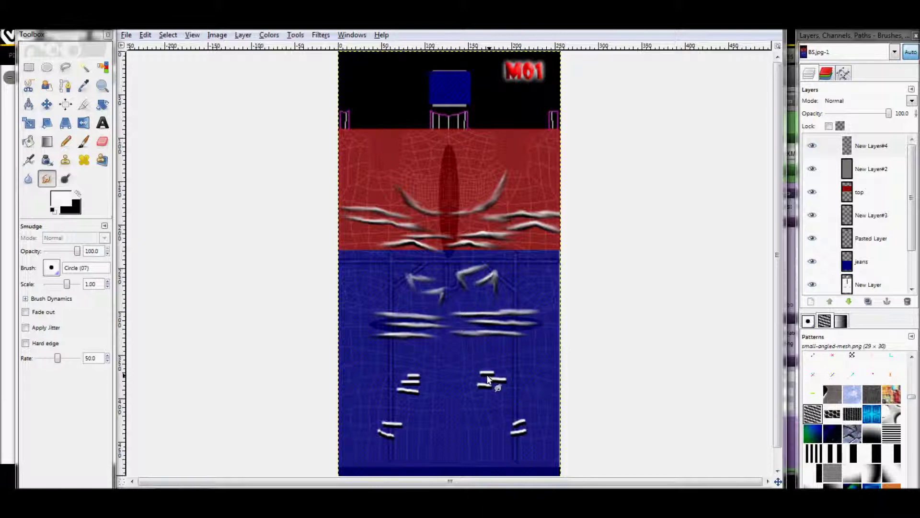
- Smudge the white crease lines on both shins and ankles of the jeans into tapered strokes
mouse_move(487, 374)
mouse_down()
mouse_move(533, 377)
mouse_move(523, 389)
mouse_move(515, 382)
mouse_up()
drag(421, 376, 355, 383)
drag(423, 392, 367, 385)
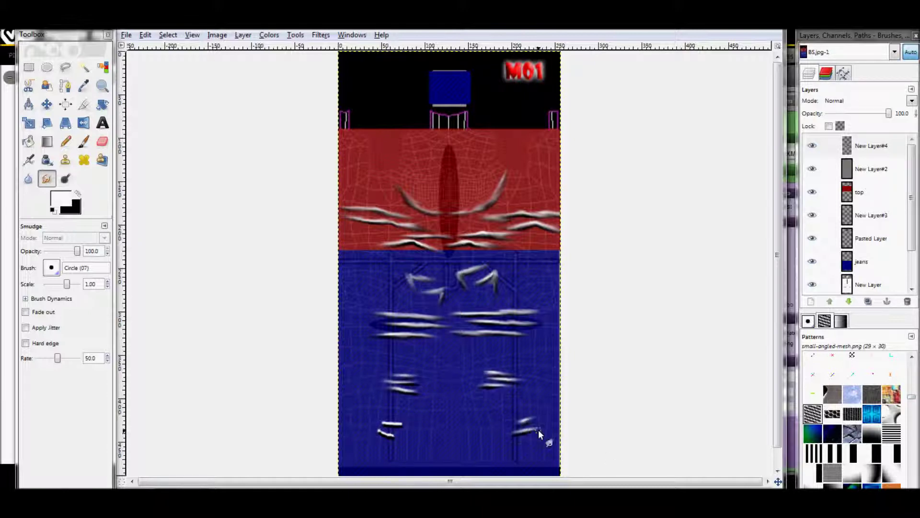
mouse_move(375, 424)
mouse_down()
mouse_move(463, 427)
mouse_move(362, 424)
mouse_move(440, 427)
mouse_move(387, 438)
mouse_up()
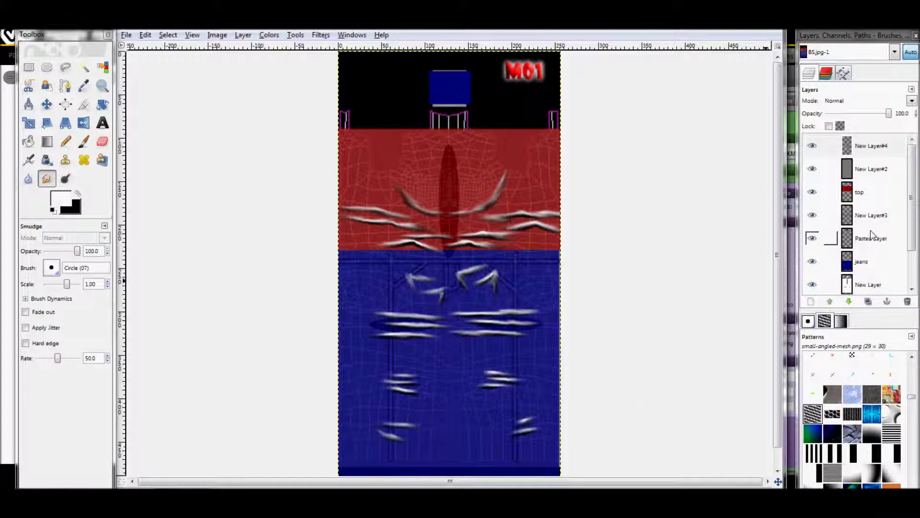
- Raise the opacity of the top and jeans layers to 100
click(883, 153)
click(866, 199)
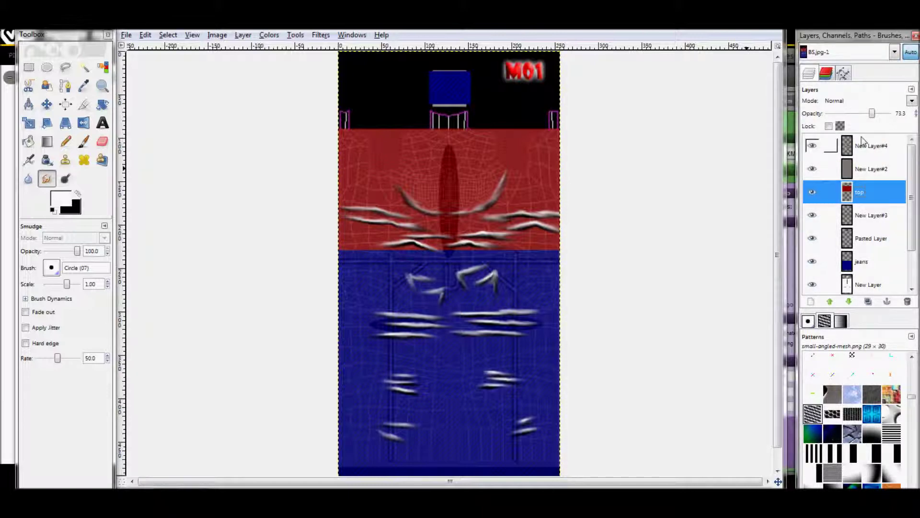
drag(872, 115, 899, 118)
click(872, 264)
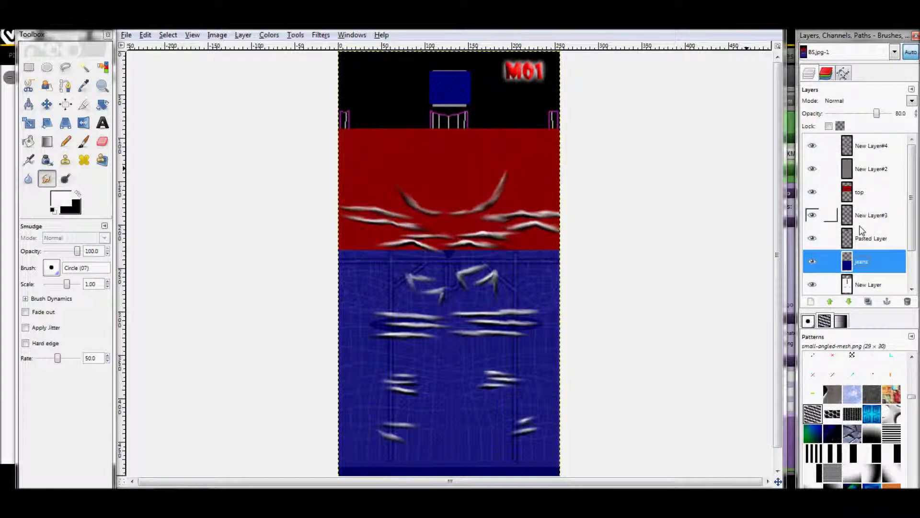
drag(876, 115, 910, 116)
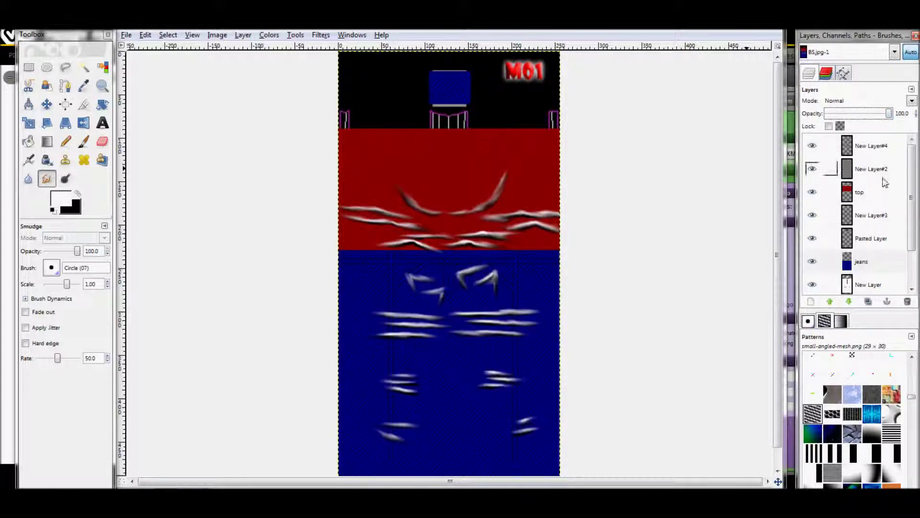
- Set the blend mode of New Layer#4, which holds the creases, to Overlay
click(865, 146)
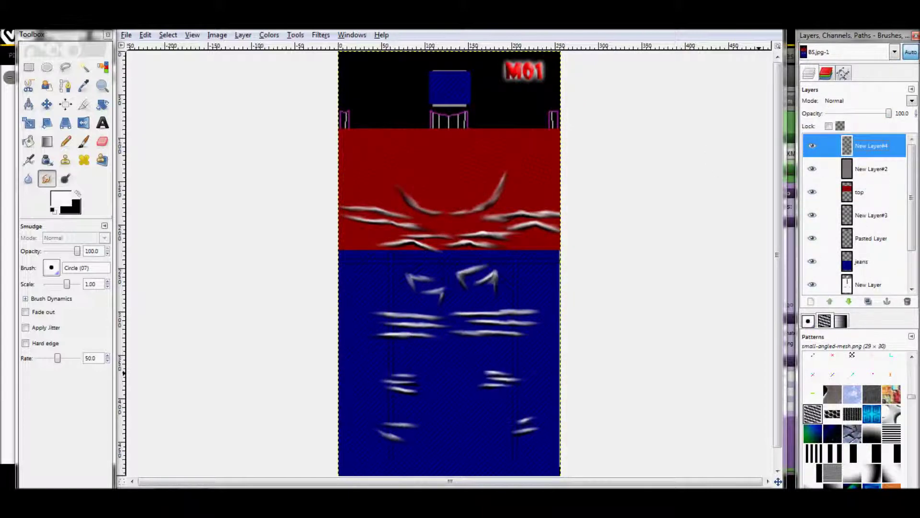
click(912, 100)
click(863, 183)
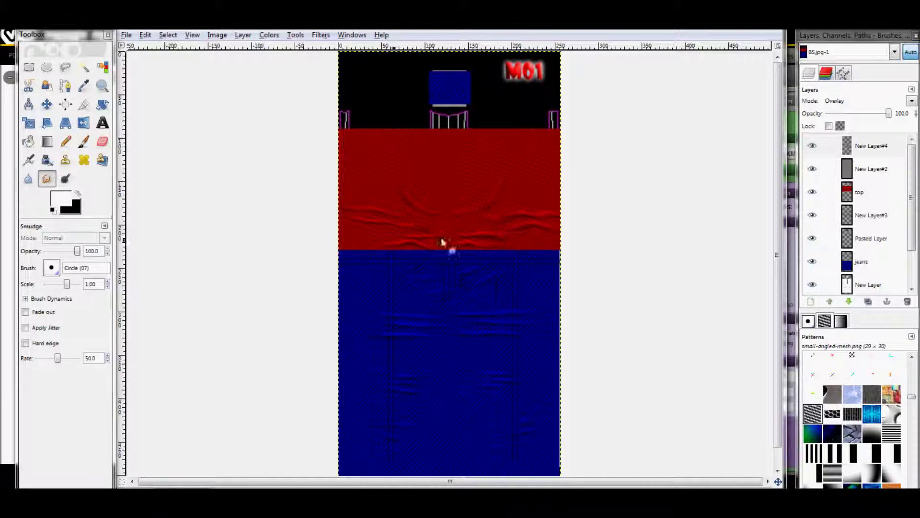
- Soften the creases on New Layer#4 with the Blur tool, enlarging its brush to Circle (13)
click(28, 179)
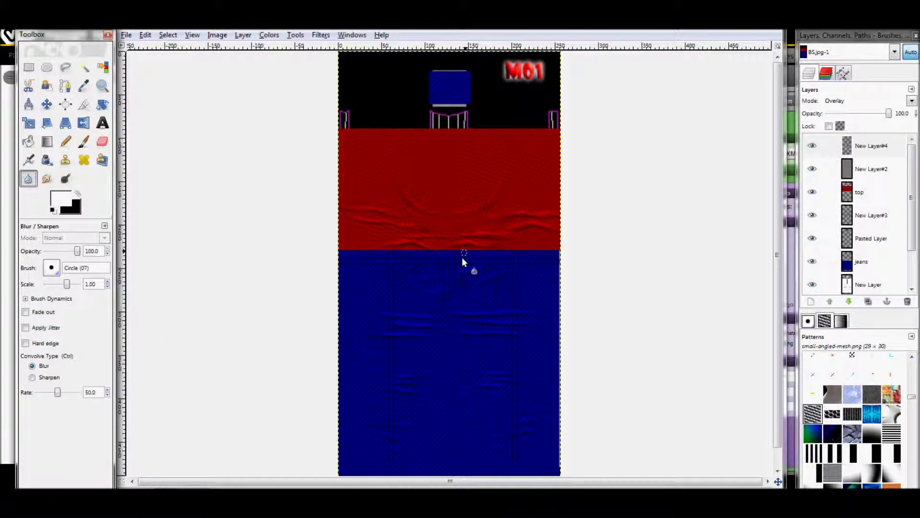
mouse_move(559, 250)
mouse_down()
mouse_move(552, 241)
mouse_move(567, 216)
mouse_up()
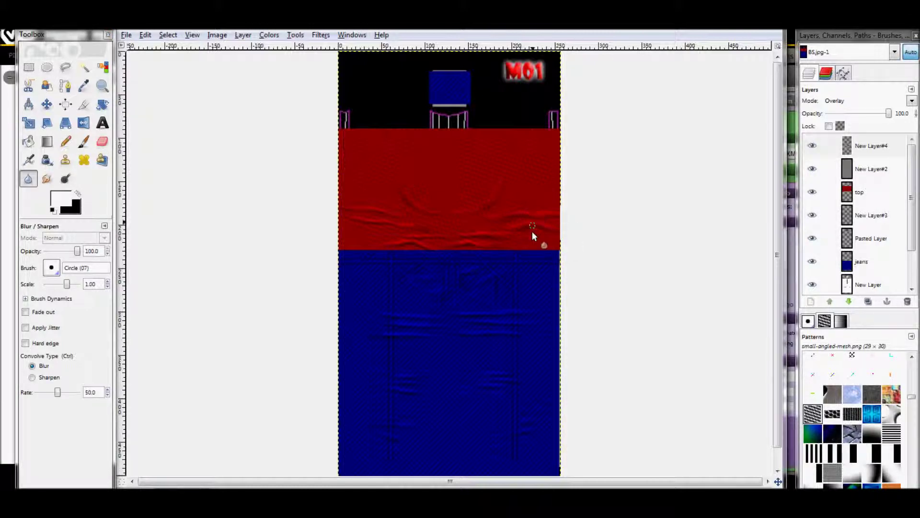
click(54, 270)
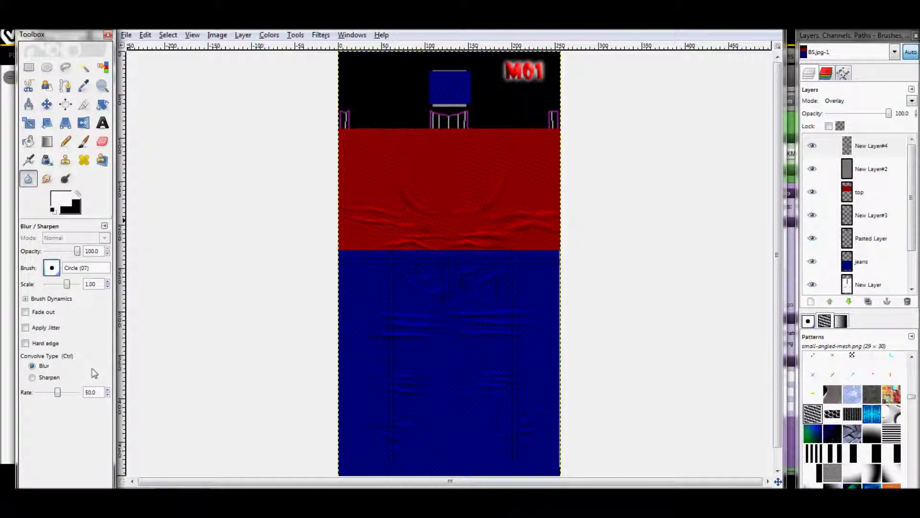
click(98, 392)
click(892, 145)
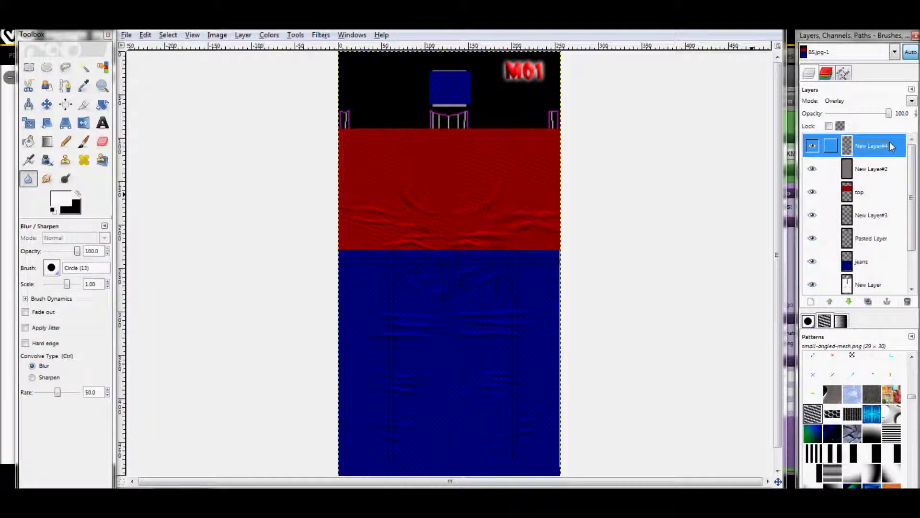
mouse_move(487, 255)
mouse_down()
mouse_move(381, 236)
mouse_move(485, 196)
mouse_up()
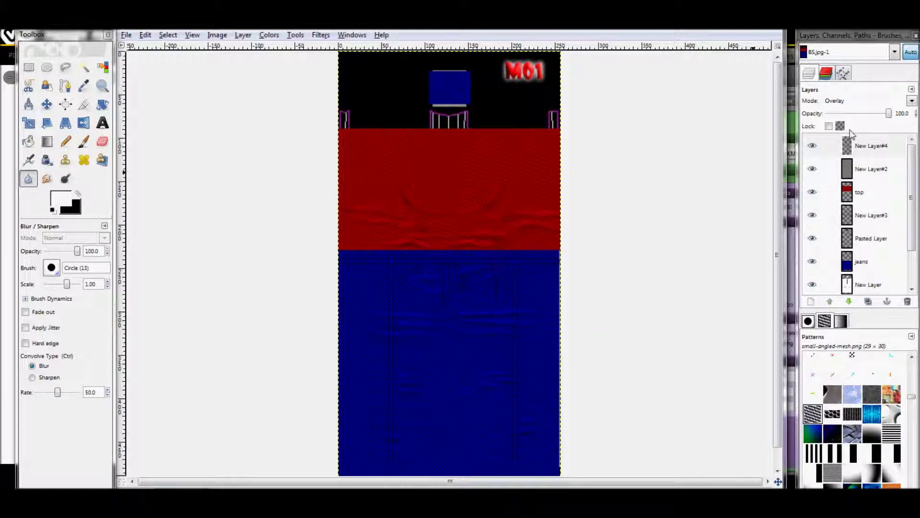
- Add a new empty layer above New Layer#4
click(883, 148)
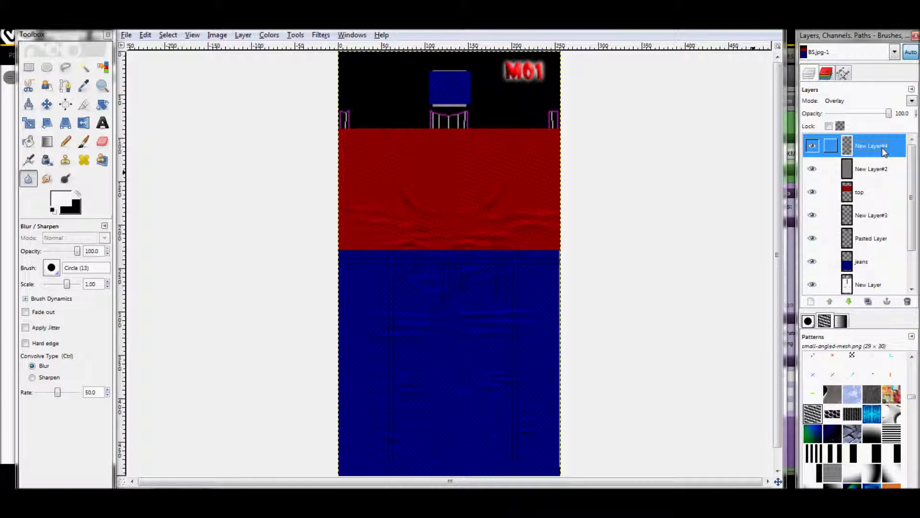
click(810, 301)
click(202, 293)
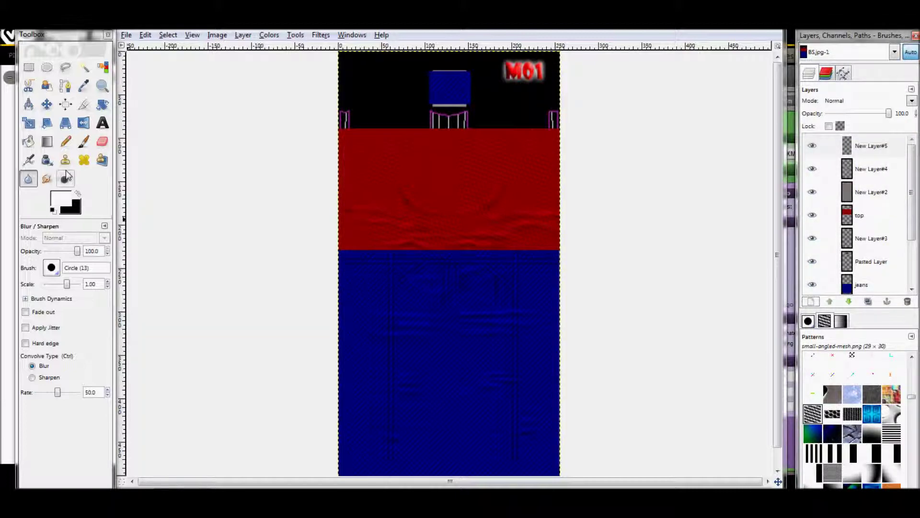
- Switch to the Airbrush with the Circle (19) brush
click(83, 141)
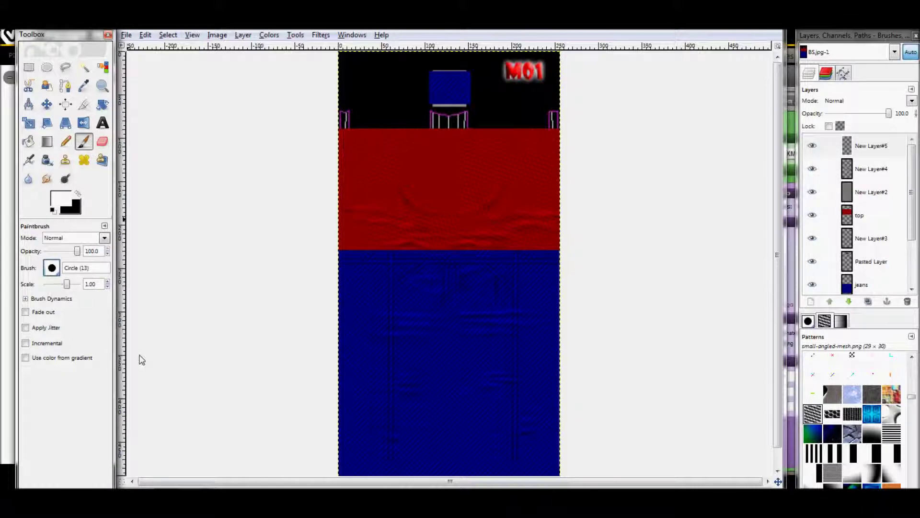
click(31, 162)
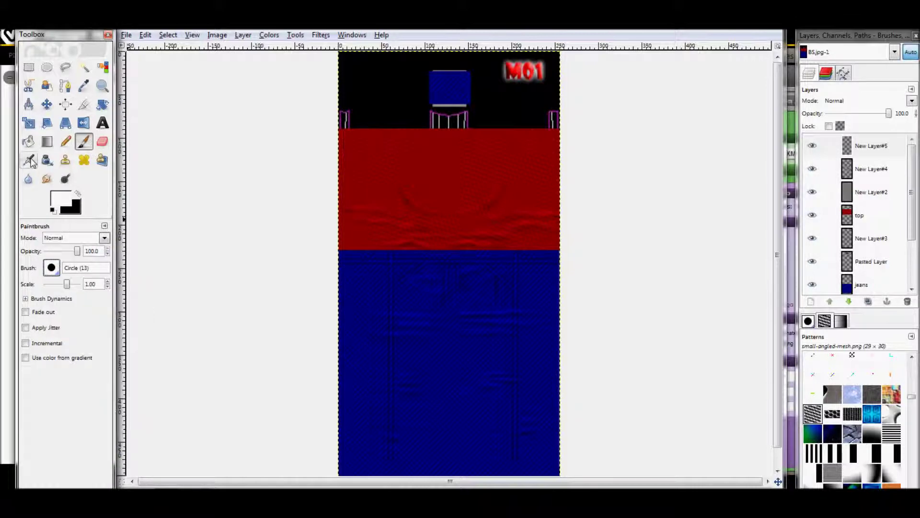
click(58, 269)
click(27, 168)
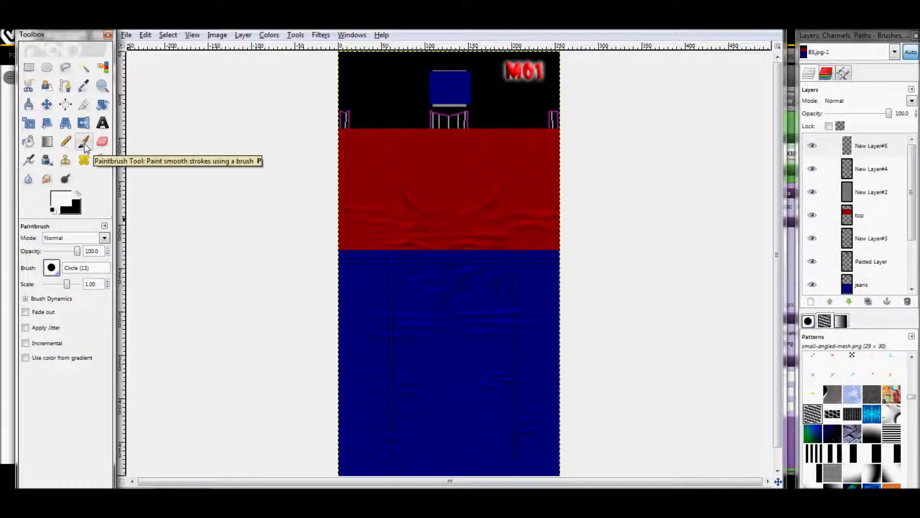
click(28, 161)
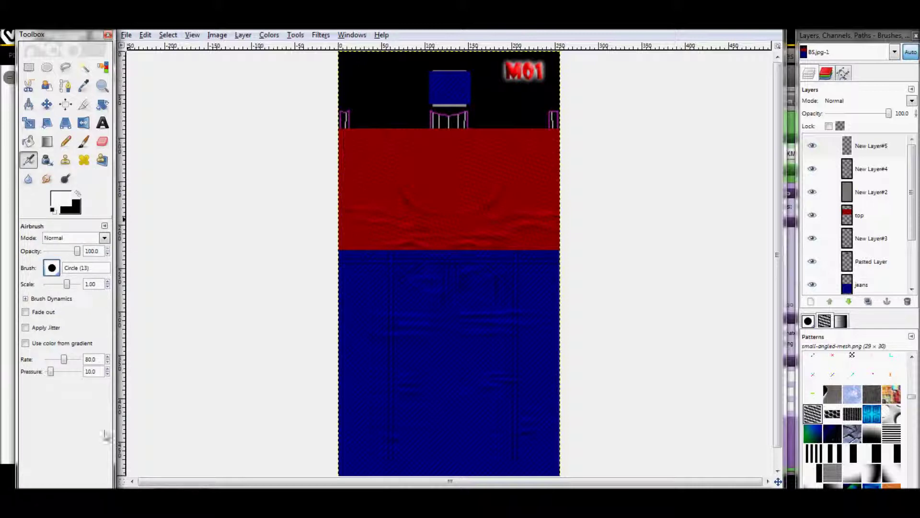
click(51, 268)
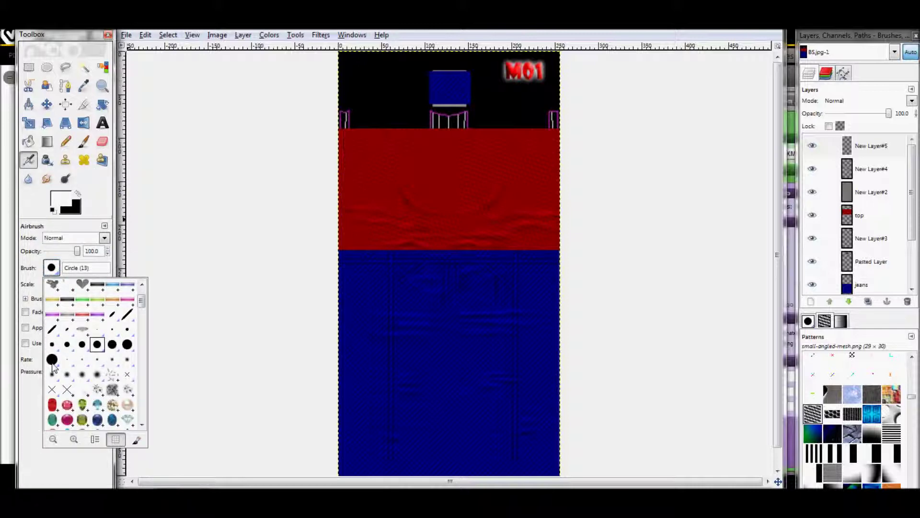
click(52, 359)
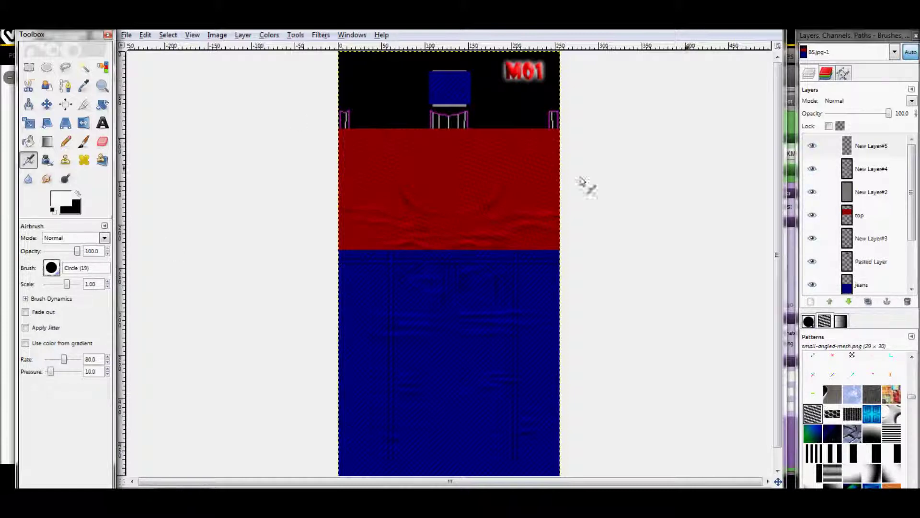
- Airbrush loose, faint white strokes across the red top and the blue jeans on the new layer
mouse_move(372, 140)
mouse_down()
mouse_move(377, 401)
mouse_move(402, 216)
mouse_move(453, 459)
mouse_move(516, 392)
mouse_move(540, 215)
mouse_move(491, 200)
mouse_move(396, 406)
mouse_move(319, 416)
mouse_up()
drag(339, 276, 387, 283)
drag(414, 301, 466, 296)
drag(368, 376, 502, 394)
drag(469, 266, 533, 291)
drag(339, 234, 372, 220)
drag(412, 185, 467, 193)
mouse_move(306, 186)
mouse_down()
mouse_move(415, 393)
mouse_move(355, 467)
mouse_move(335, 132)
mouse_move(497, 326)
mouse_move(453, 462)
mouse_up()
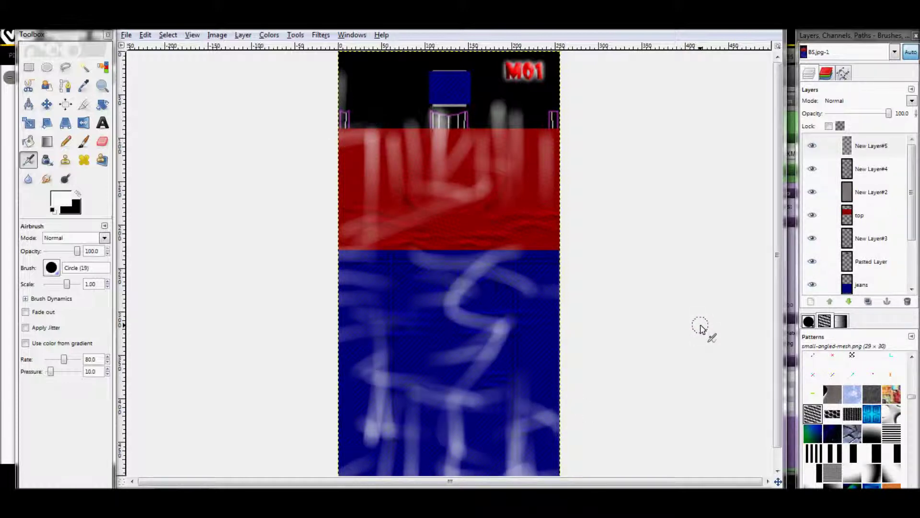
drag(435, 218, 456, 294)
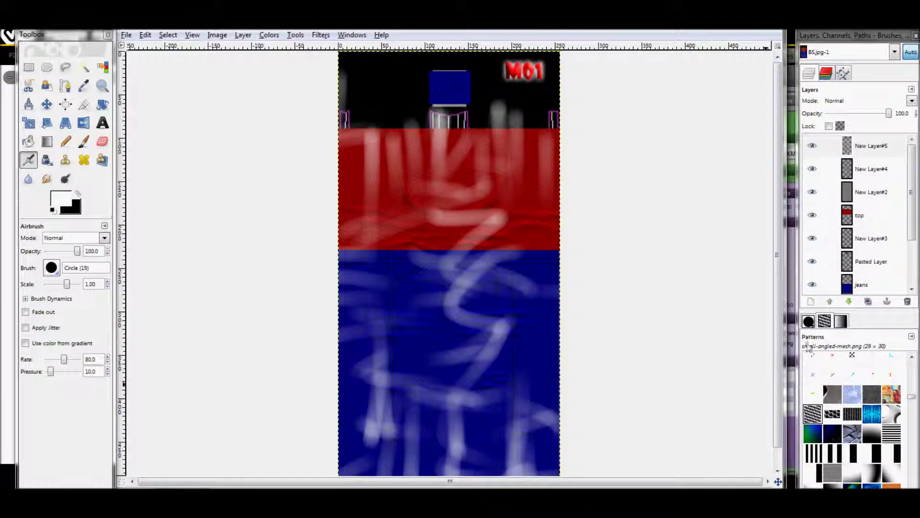
- Hide the airbrushed layer and add another empty layer above it
click(812, 145)
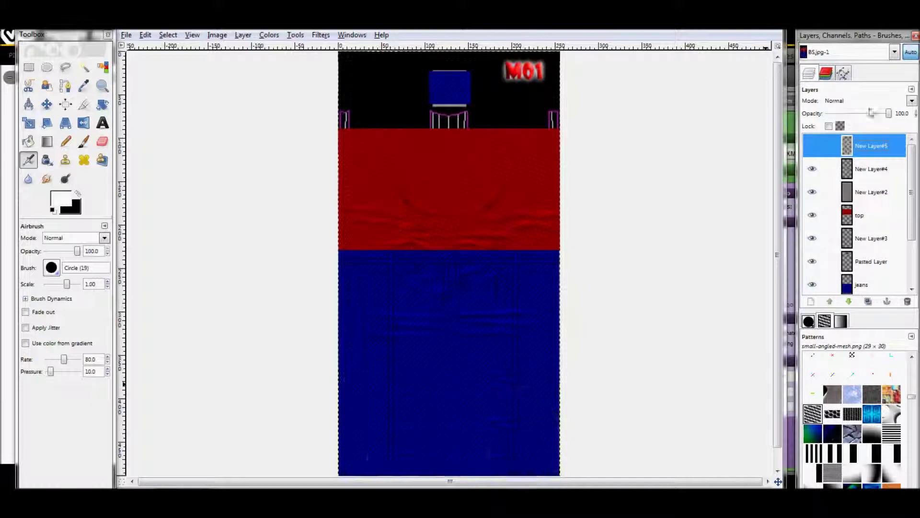
click(811, 302)
click(101, 193)
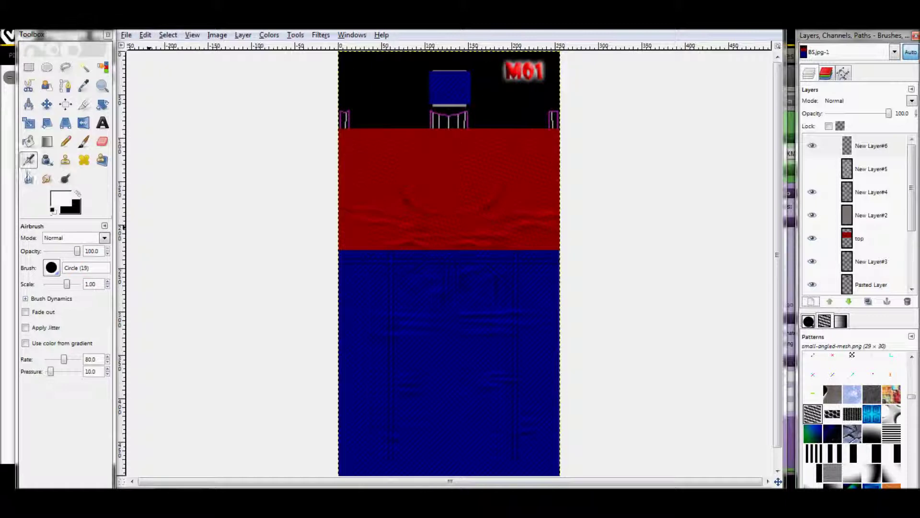
- Paint two soft vertical white stripes down the top and both legs using the Paintbrush with Circle Fuzzy (19) at scale 5.21
click(84, 143)
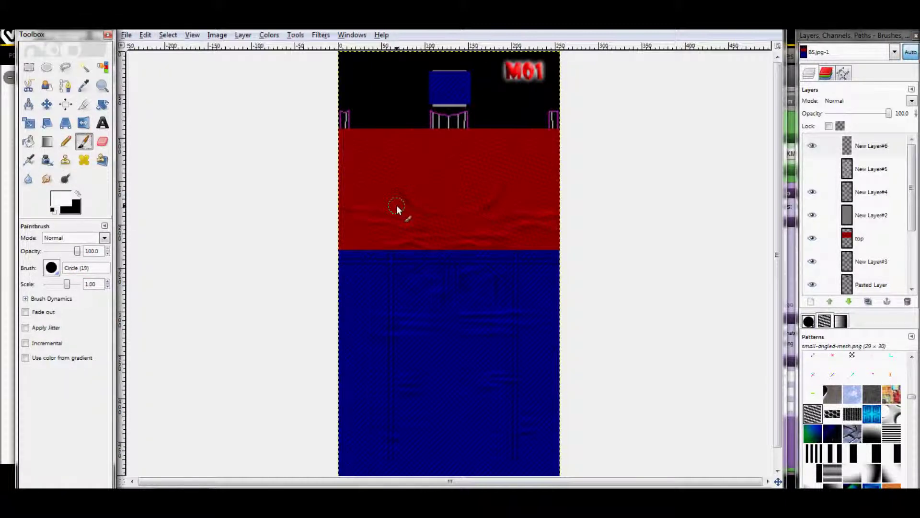
click(52, 268)
double_click(98, 423)
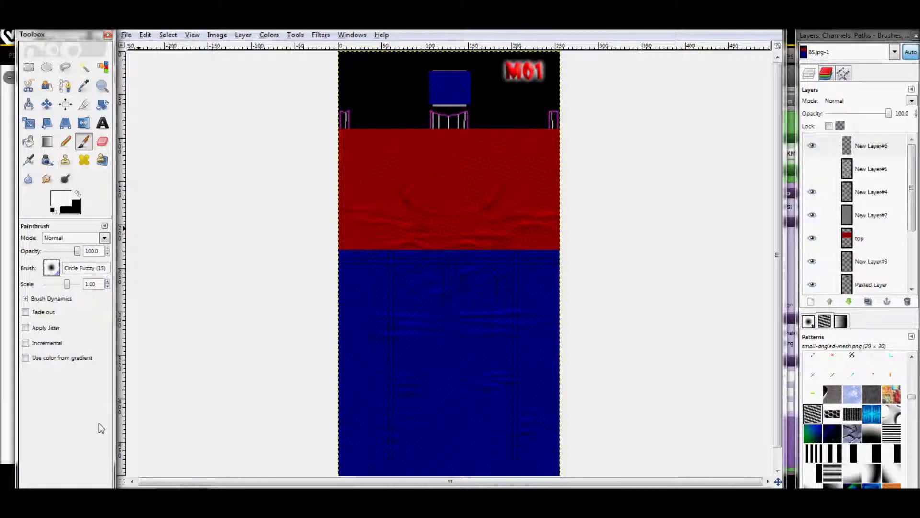
drag(67, 284, 74, 283)
drag(379, 137, 382, 472)
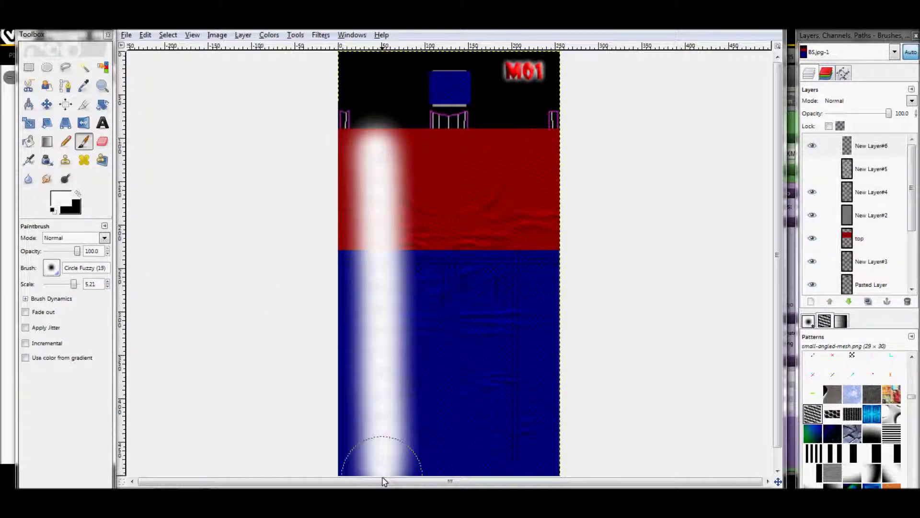
drag(513, 156, 512, 472)
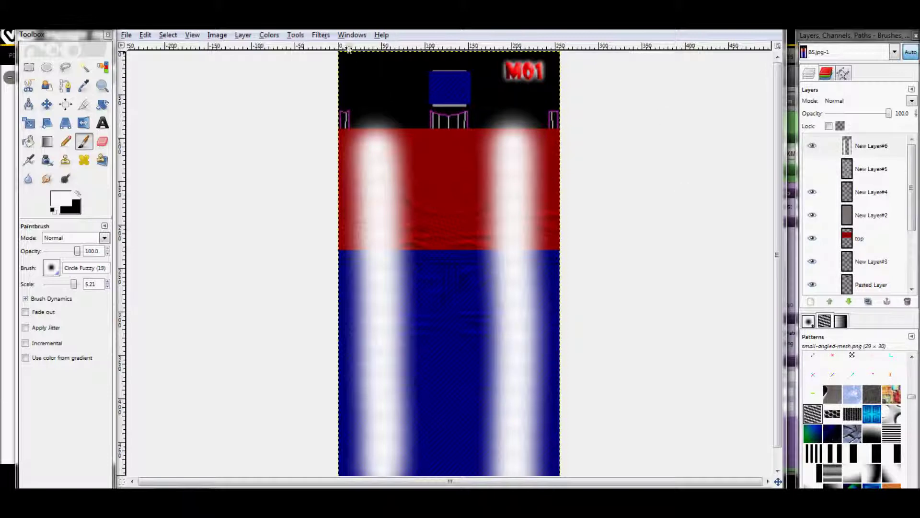
- Apply a Gaussian Blur with a radius of about 49 px in both directions to the white-striped layer
click(314, 34)
mouse_move(301, 36)
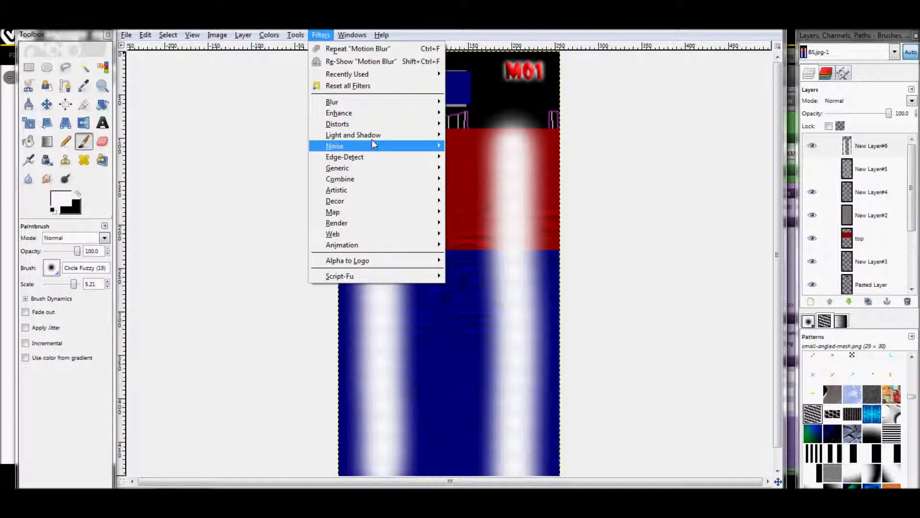
mouse_move(336, 102)
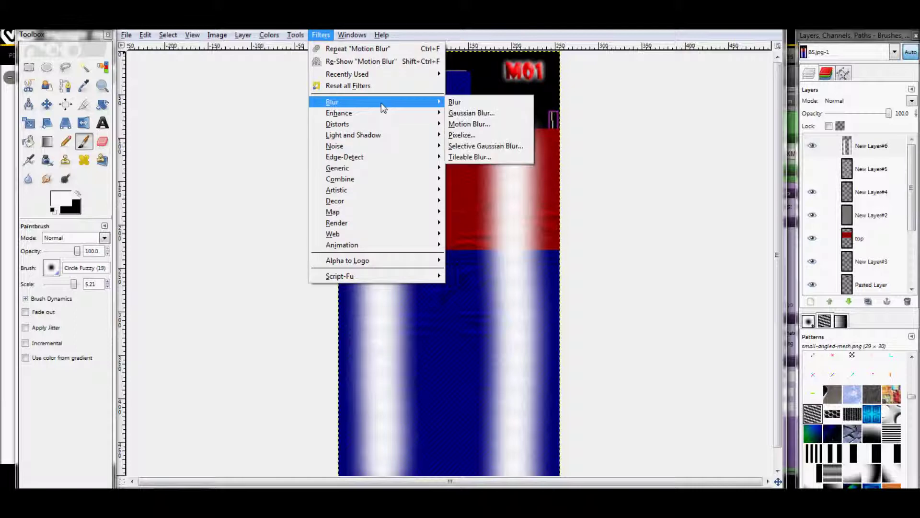
click(472, 111)
click(98, 202)
click(100, 201)
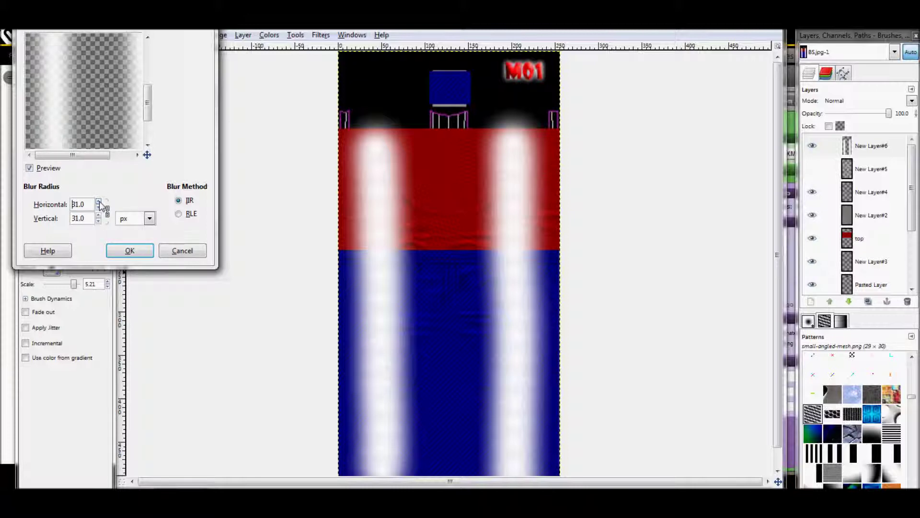
drag(77, 157, 86, 158)
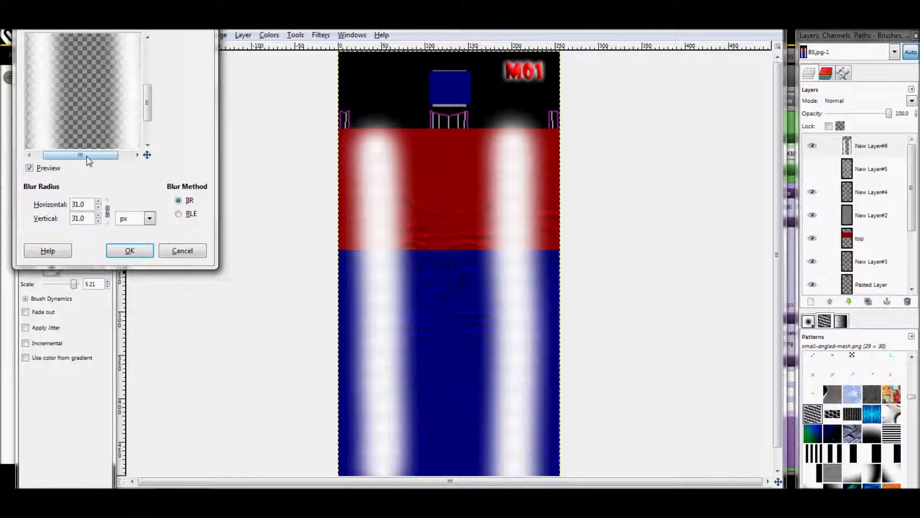
click(99, 202)
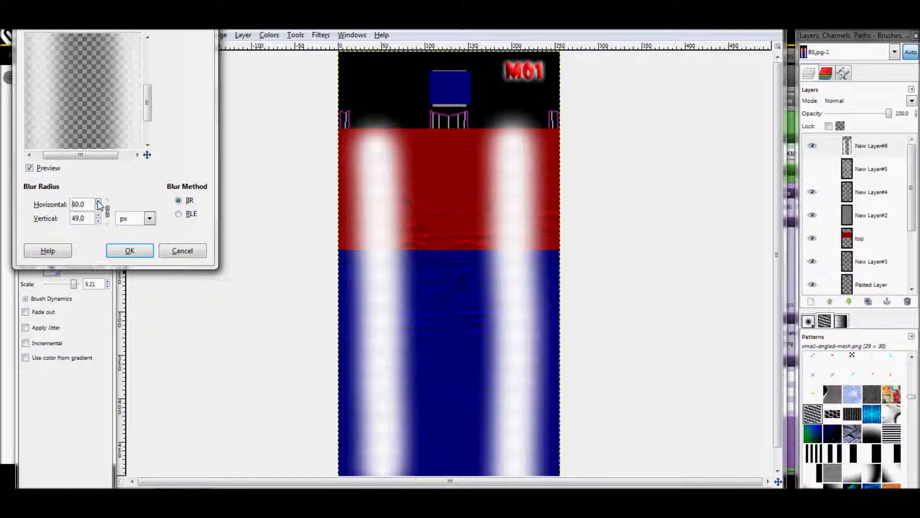
click(127, 252)
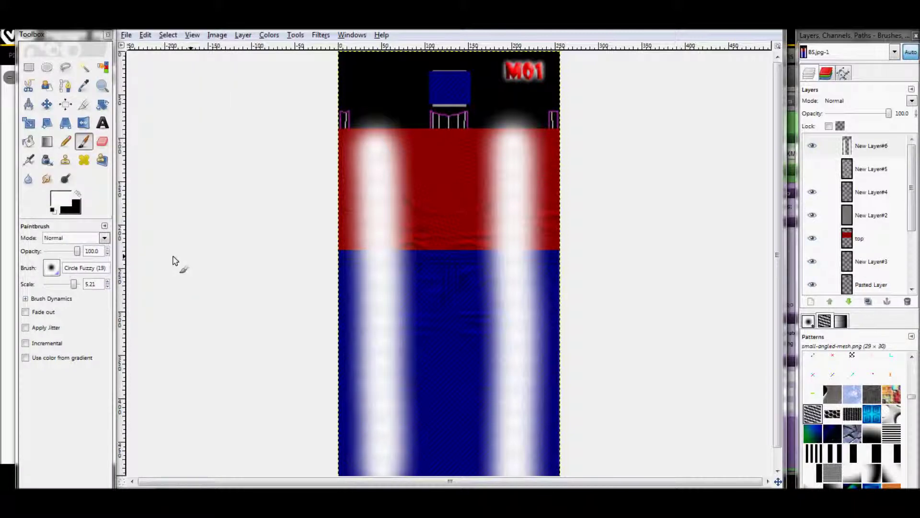
- Set the white-striped layer's blend mode to Overlay and hide that layer
click(911, 101)
click(887, 181)
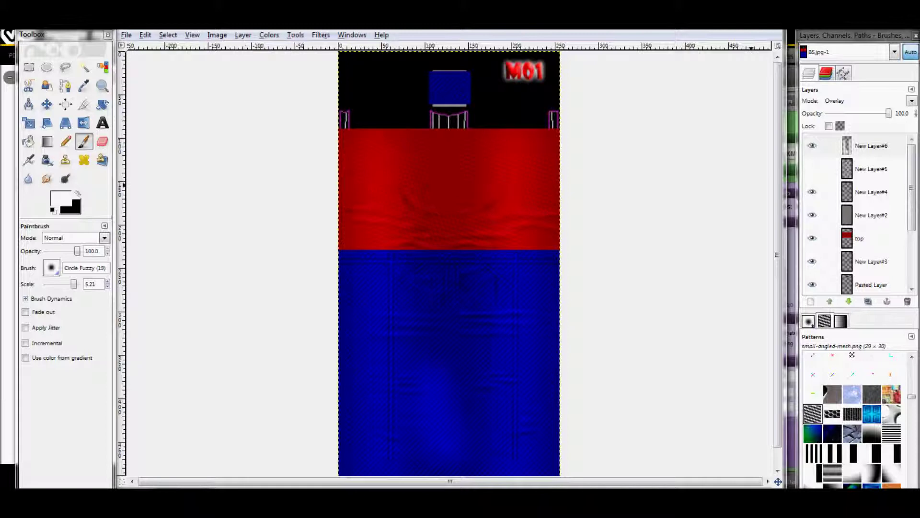
click(821, 147)
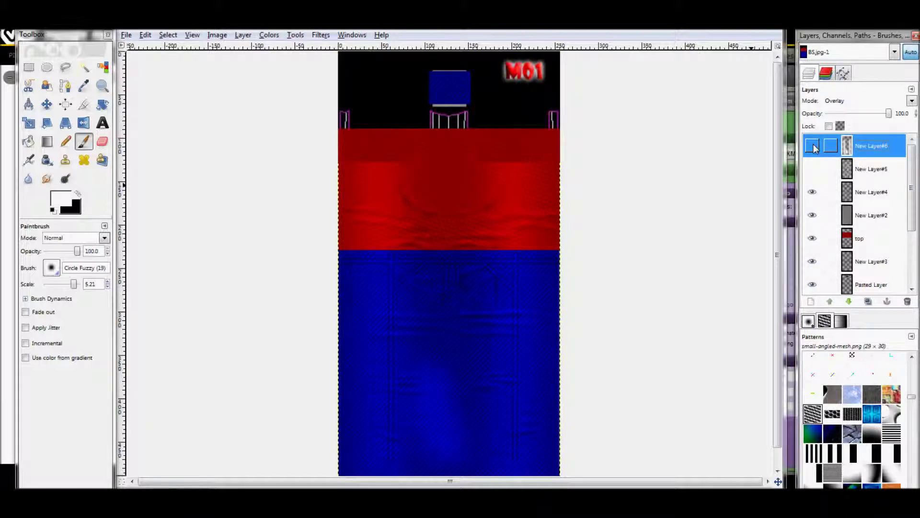
click(813, 145)
- Show the airbrushed layer, set its blend mode to Overlay, and make the striped layer visible again
click(813, 169)
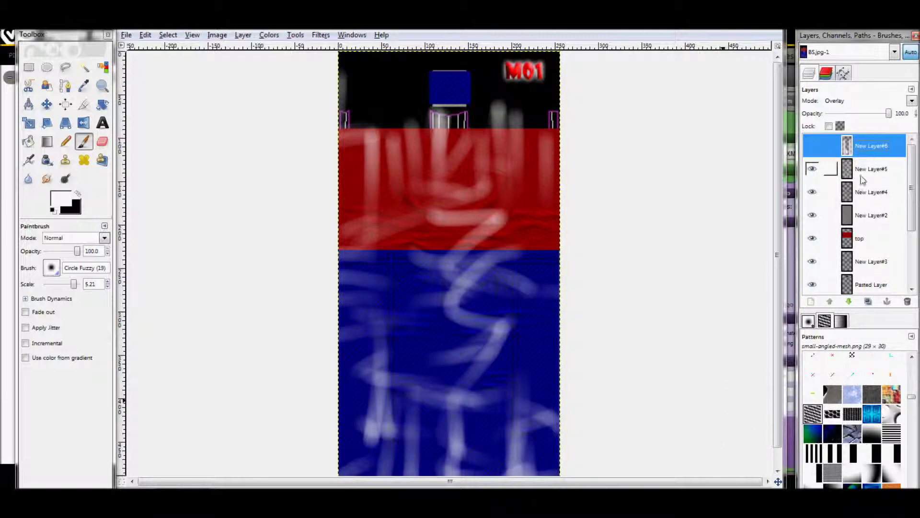
click(831, 169)
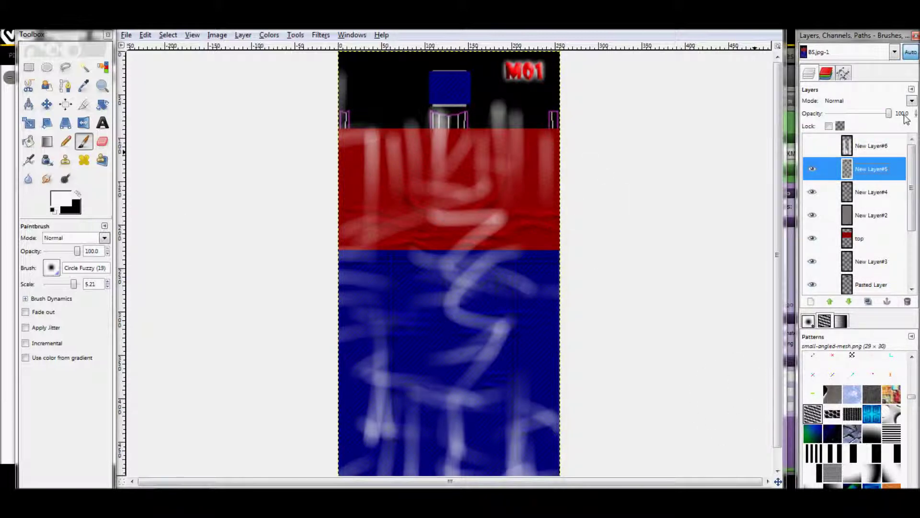
click(912, 101)
click(847, 184)
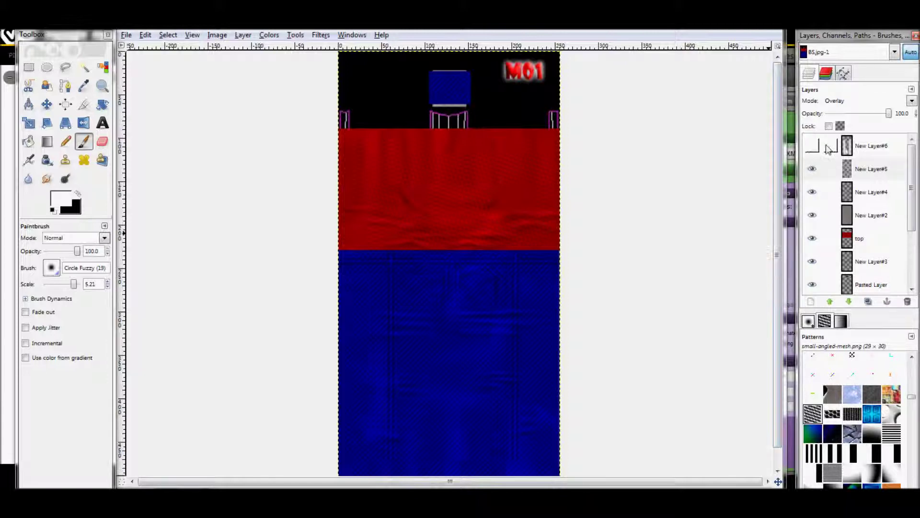
click(812, 146)
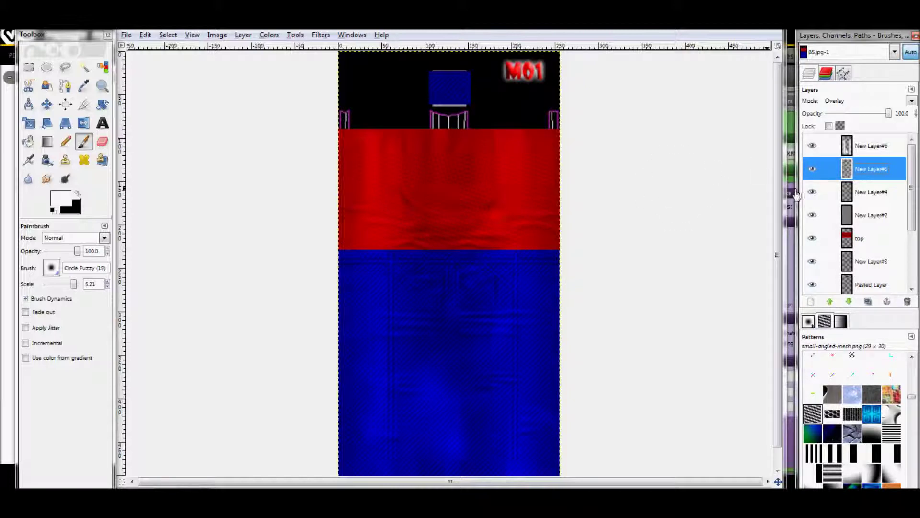
- Hide the Background layer so the template markings no longer appear in the texture
scroll(813, 231, down, 3)
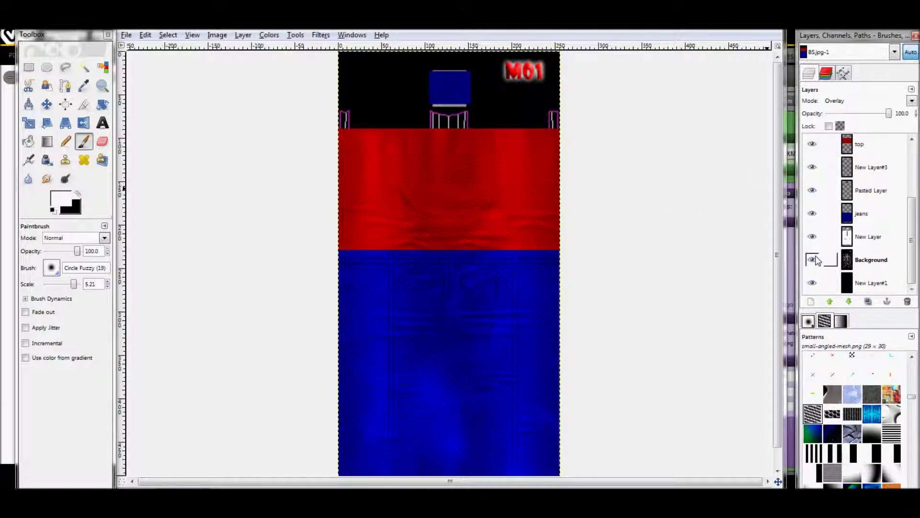
click(812, 260)
scroll(817, 264, up, 4)
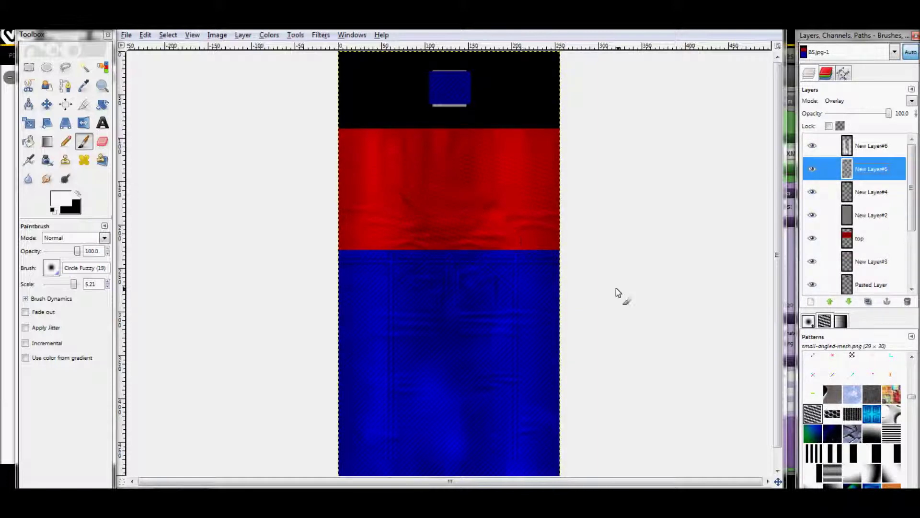
scroll(649, 291, down, 1)
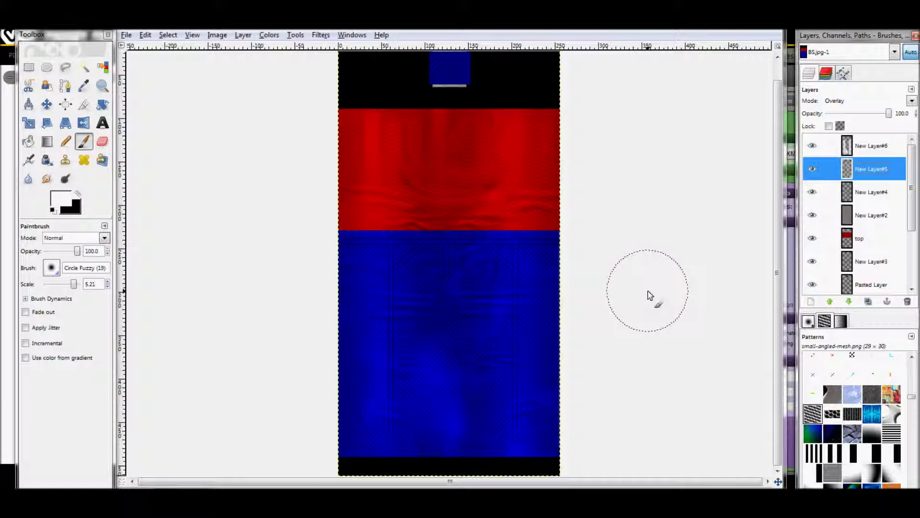
scroll(648, 292, up, 1)
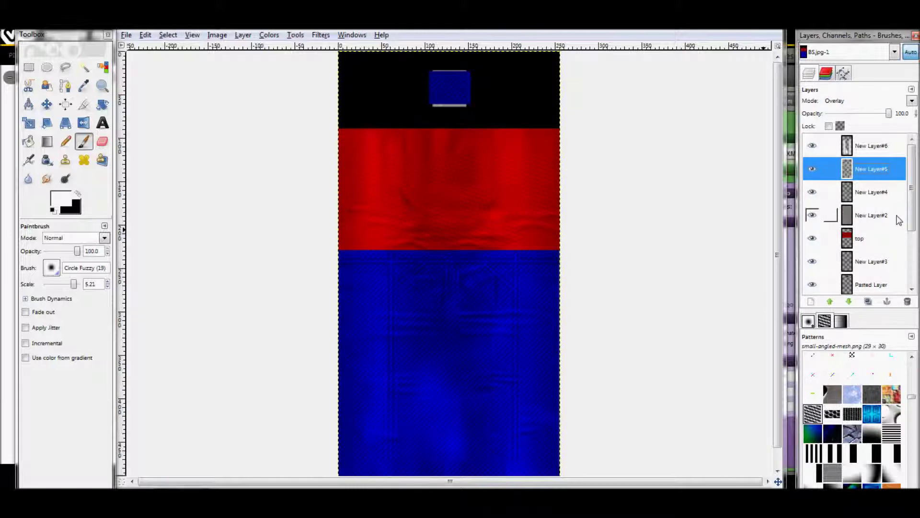
- Review the layer stack by selecting the jeans, top and New Layer#2 layers in turn
scroll(898, 220, down, 3)
scroll(898, 221, up, 3)
scroll(898, 221, down, 3)
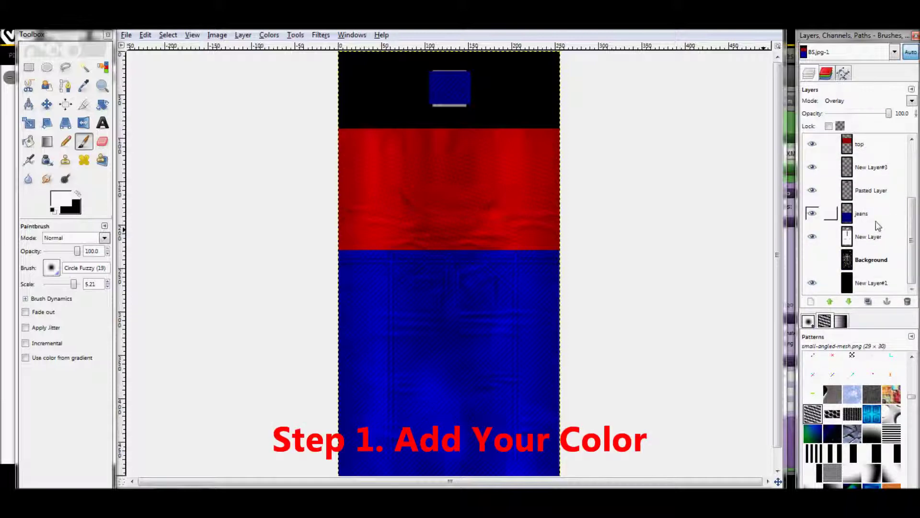
click(882, 214)
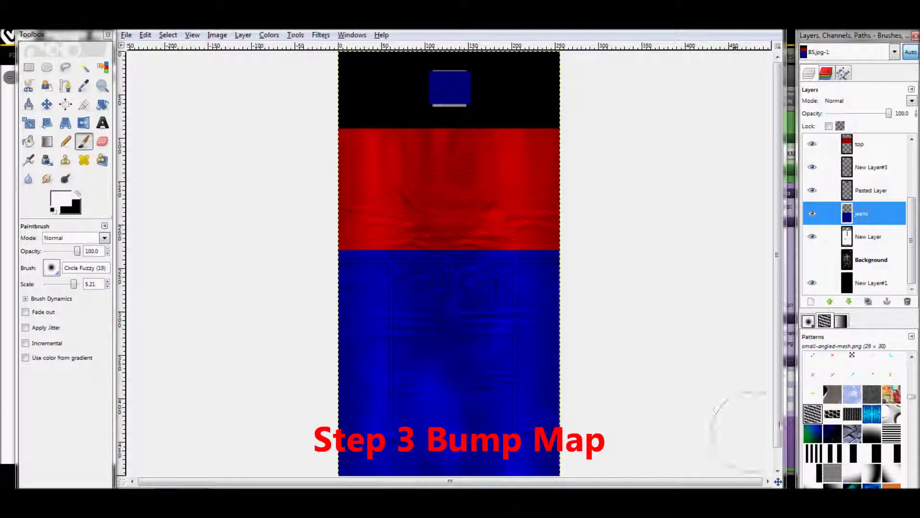
scroll(873, 197, up, 2)
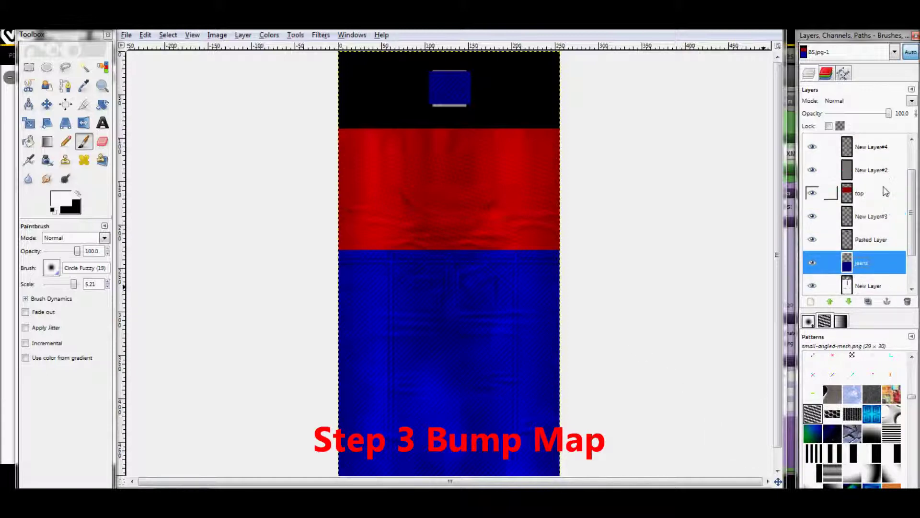
click(874, 191)
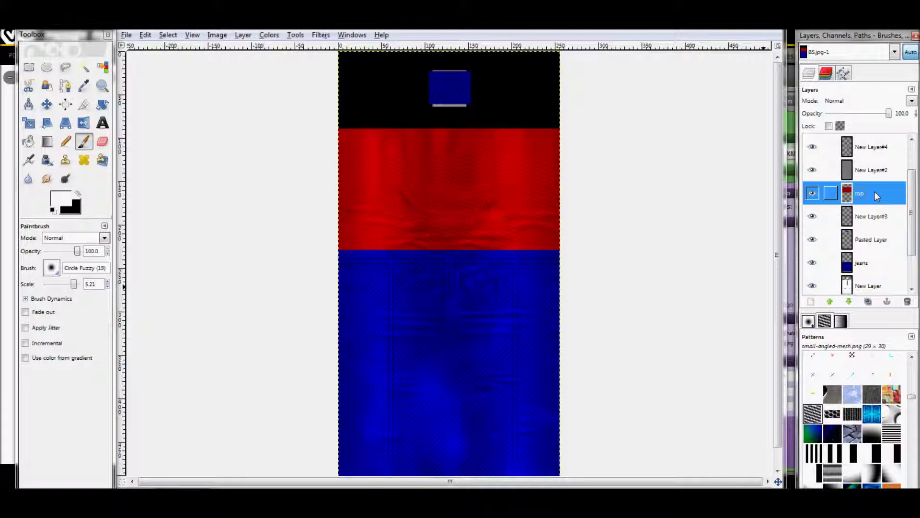
scroll(893, 193, up, 1)
click(878, 197)
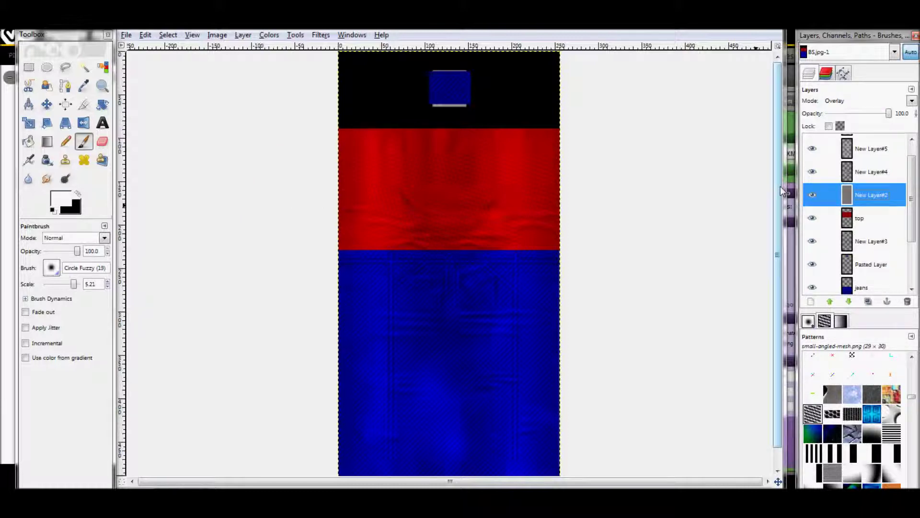
scroll(903, 193, up, 1)
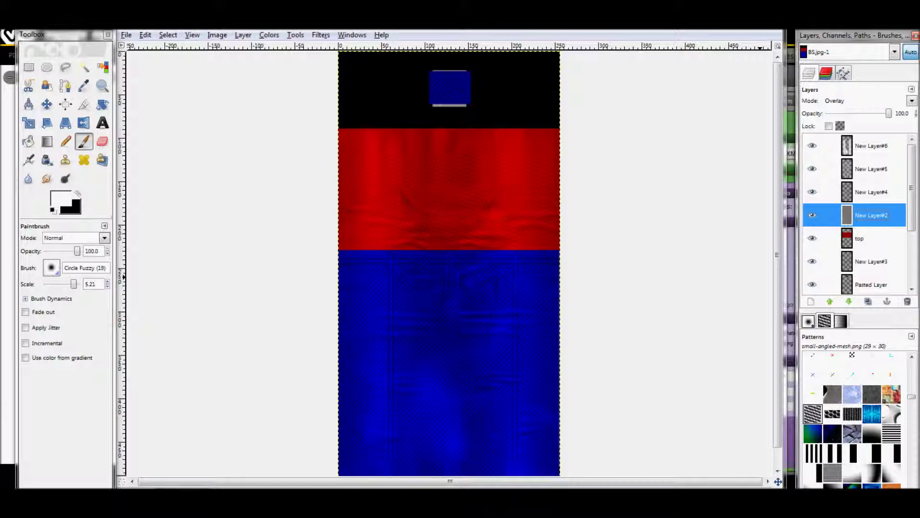
- Save the texture as BS.jpg in the CUSTOM STUFF folder, exporting it as a flattened JPEG at quality 85
click(127, 35)
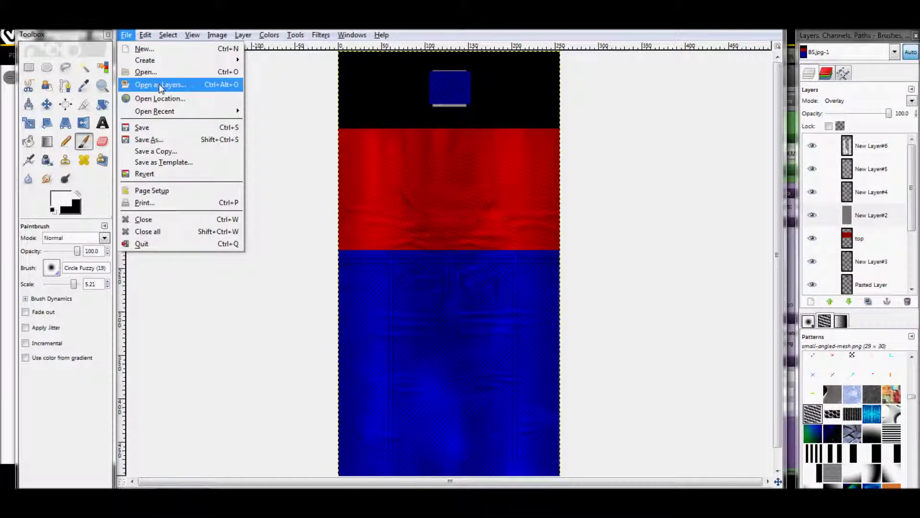
click(171, 140)
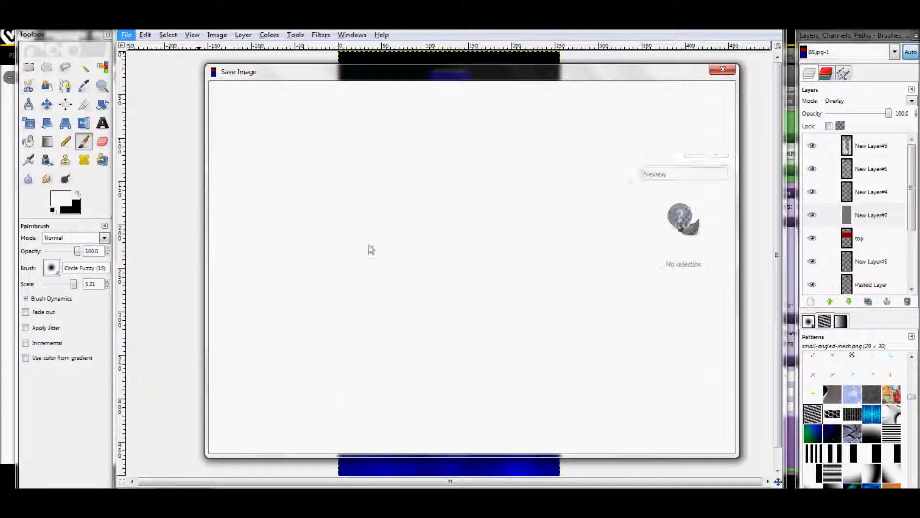
click(357, 151)
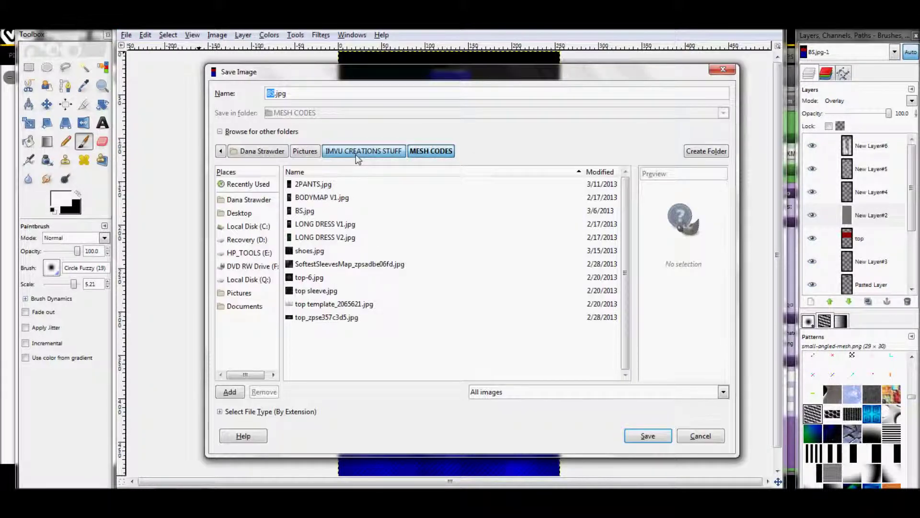
scroll(350, 246, up, 3)
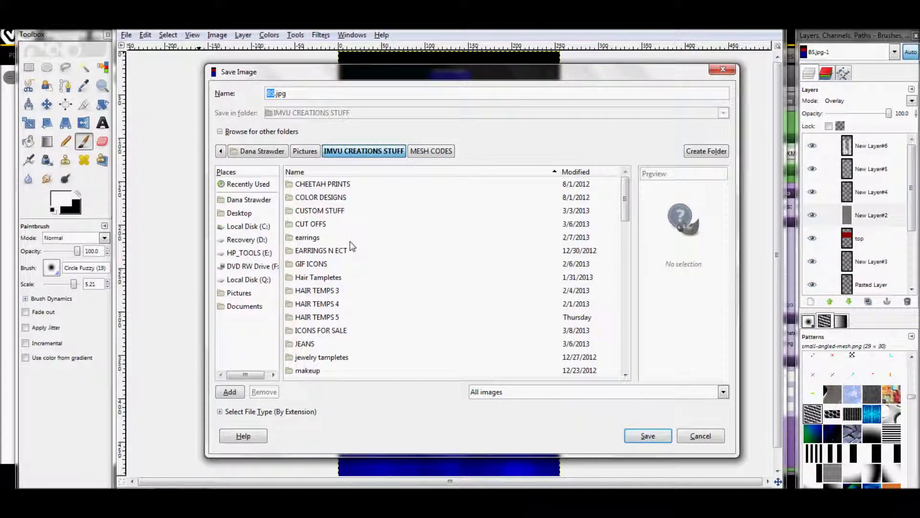
double_click(328, 213)
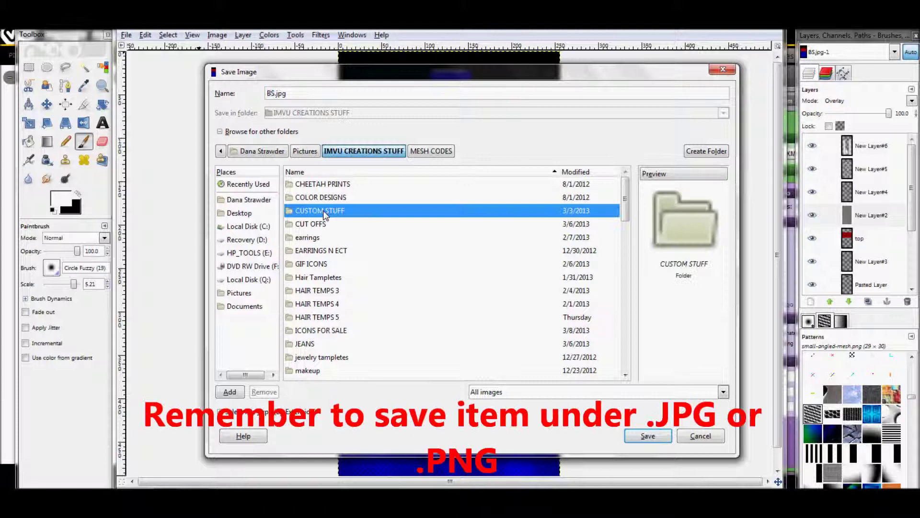
click(648, 436)
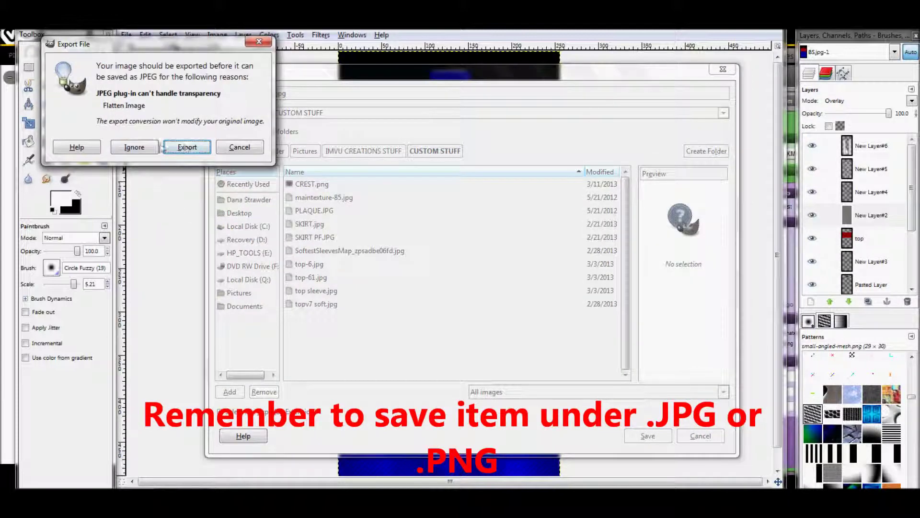
click(165, 147)
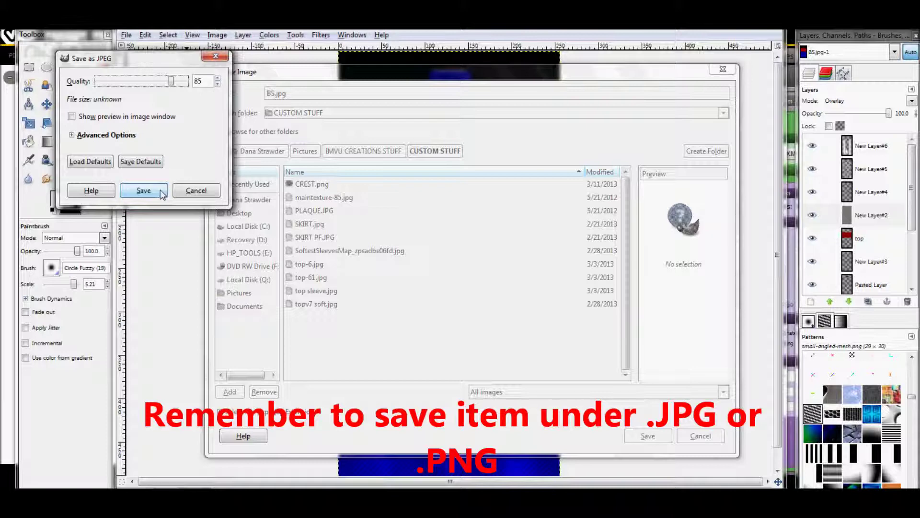
click(143, 191)
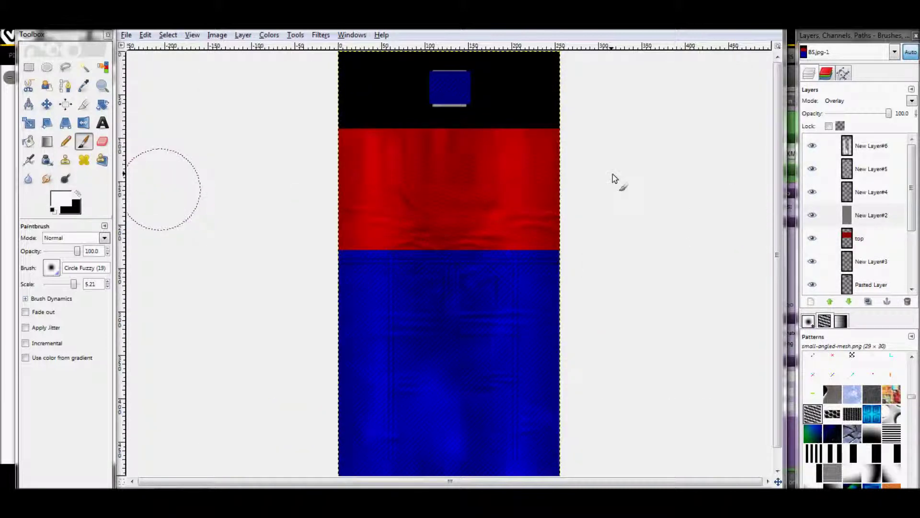
click(126, 35)
click(147, 140)
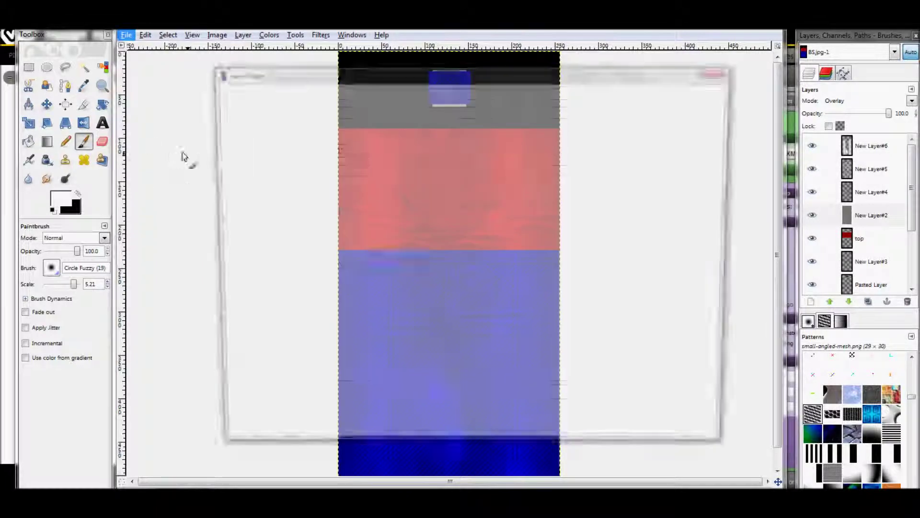
key(End)
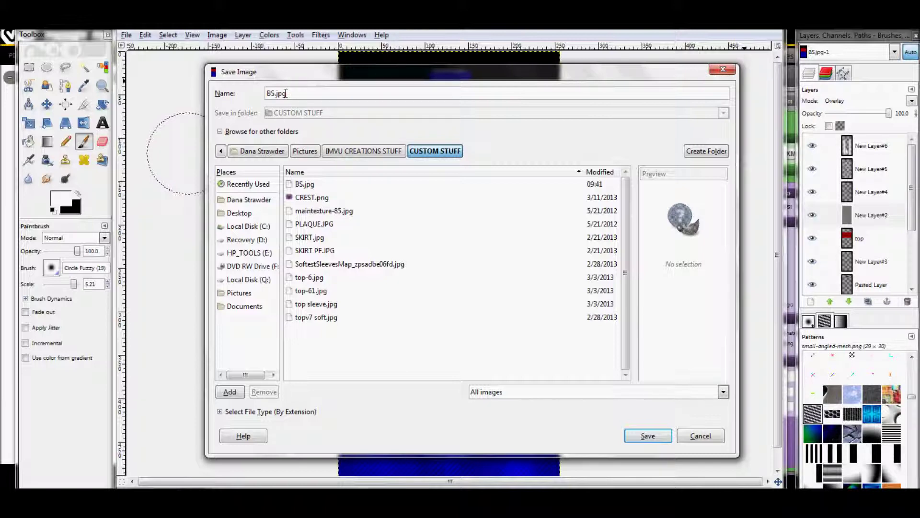
click(725, 72)
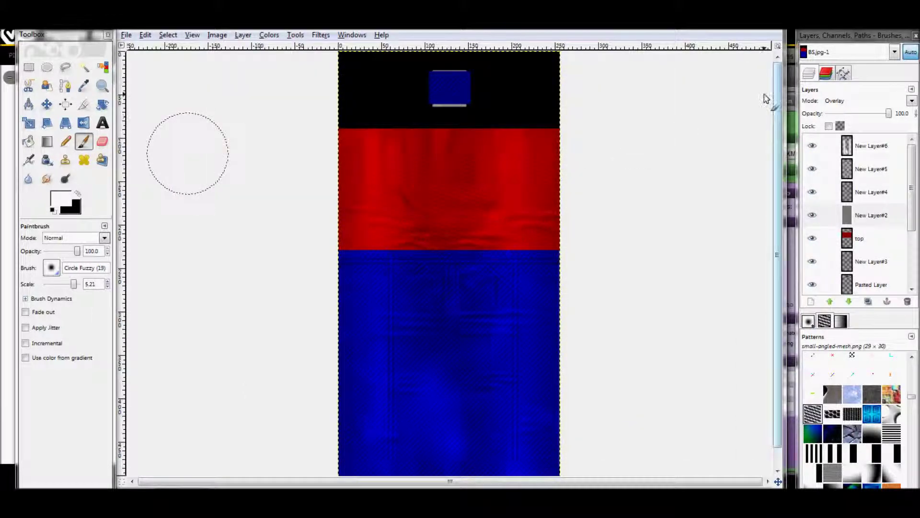
- Switch to the IMVU editor, look over the avatar and select material 01 of the BM Body mesh
key(alt+Tab)
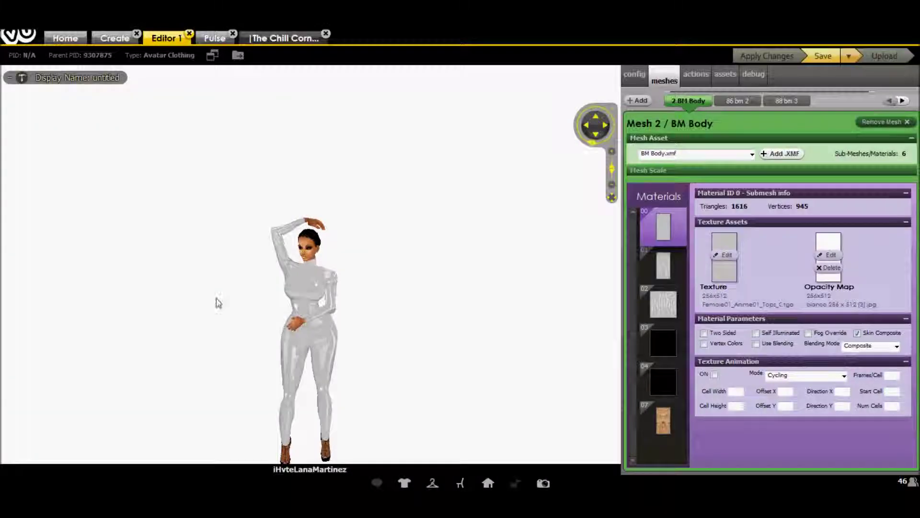
scroll(481, 411, up, 3)
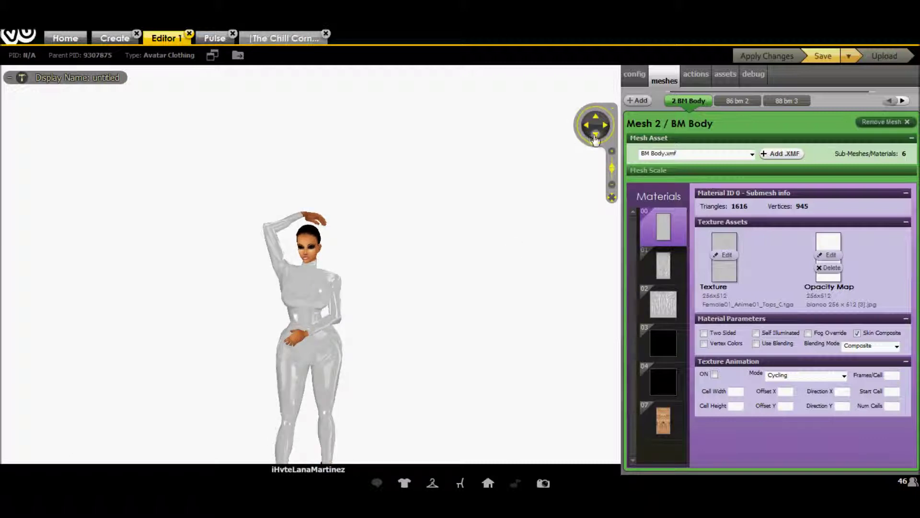
click(596, 136)
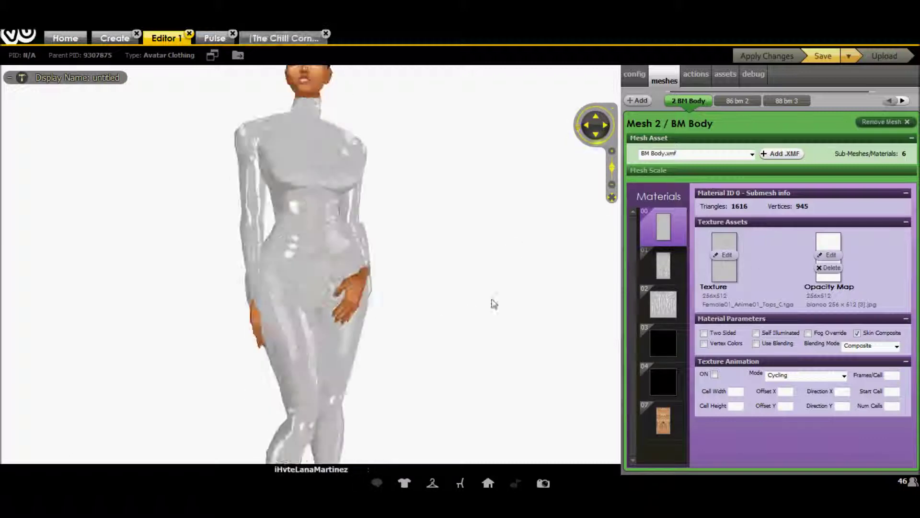
click(657, 261)
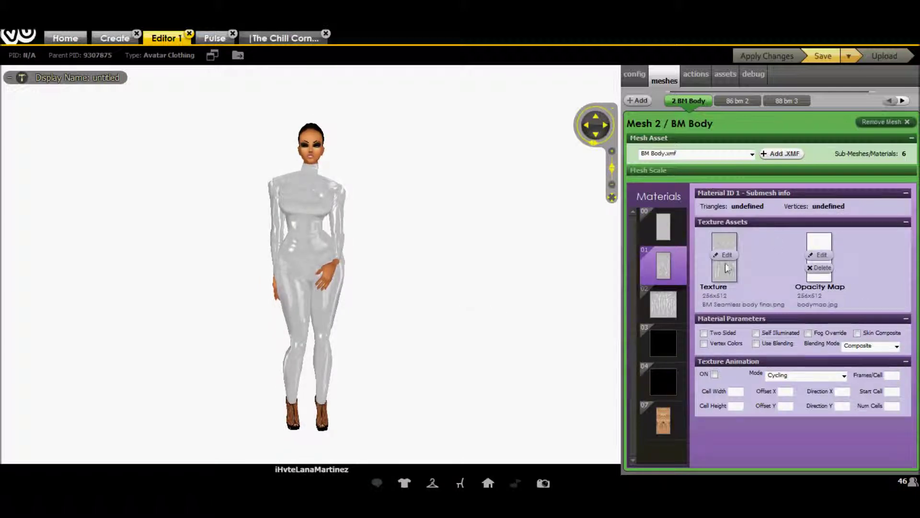
click(810, 256)
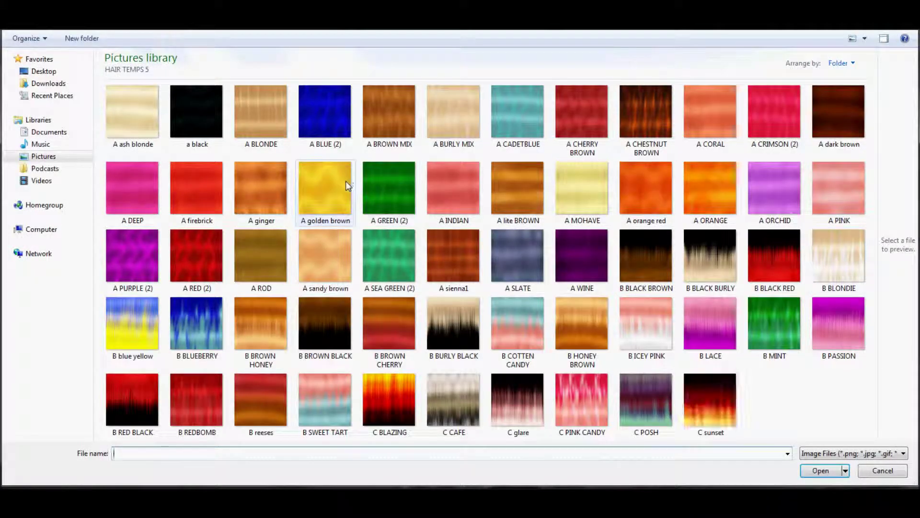
click(206, 19)
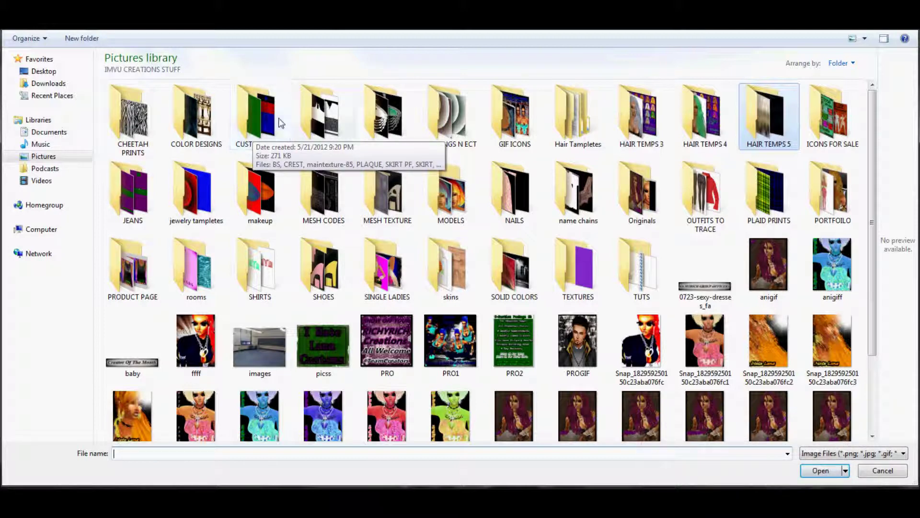
double_click(323, 136)
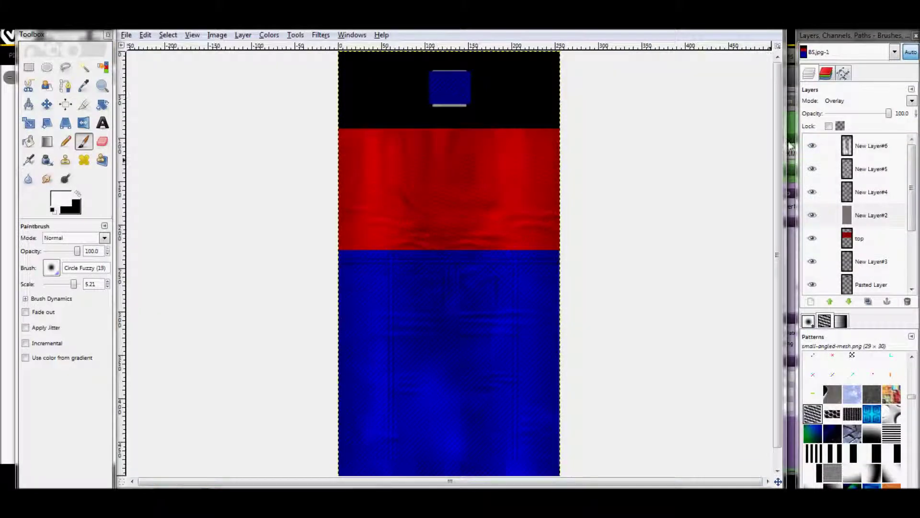
- In GIMP, hide every layer from New Layer#6 down through jeans, leaving the cut-out shapes layer and black base visible
click(813, 149)
click(812, 168)
click(813, 191)
click(812, 215)
click(812, 238)
click(812, 259)
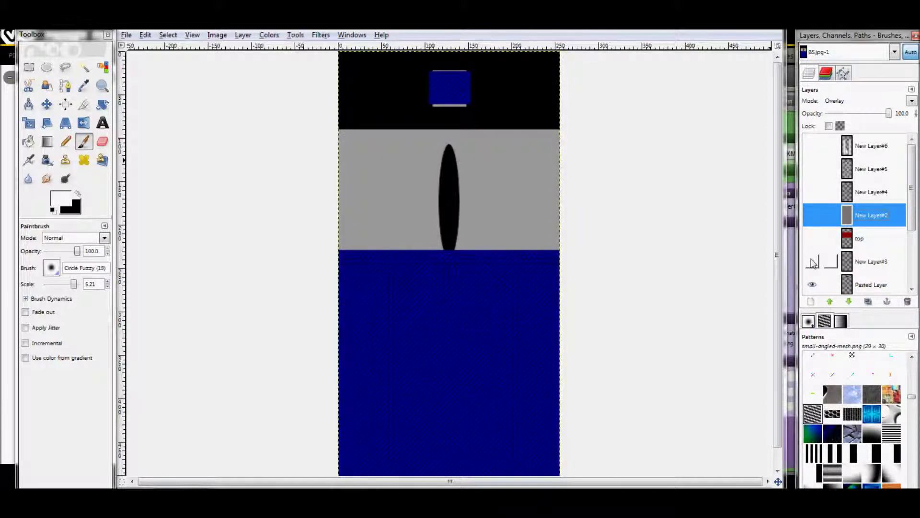
scroll(813, 261, down, 2)
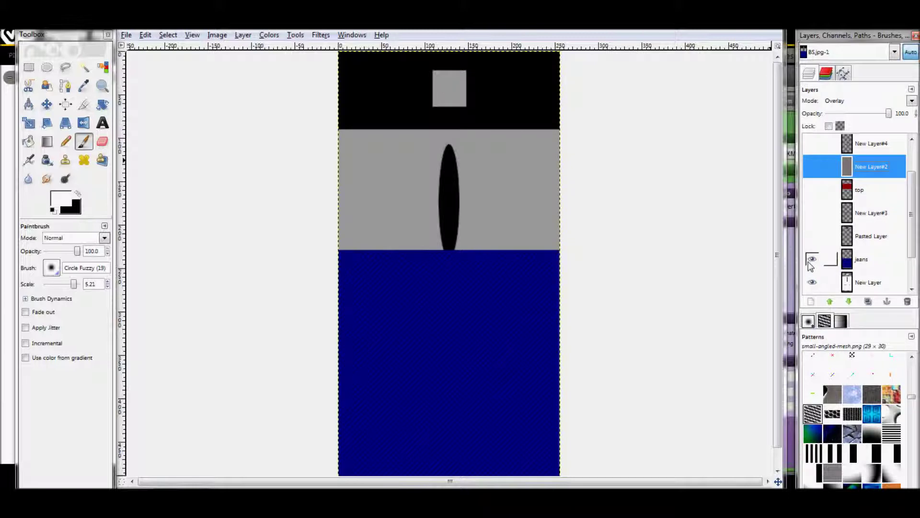
click(811, 260)
scroll(811, 261, down, 2)
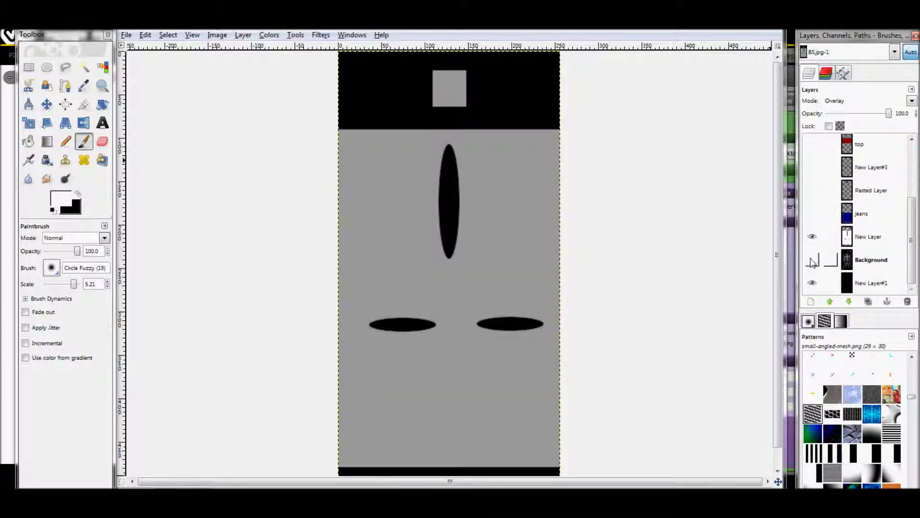
- Raise the opacity of New Layer, which holds the cut-out shapes, to 100 and keep the Background layer hidden
click(811, 260)
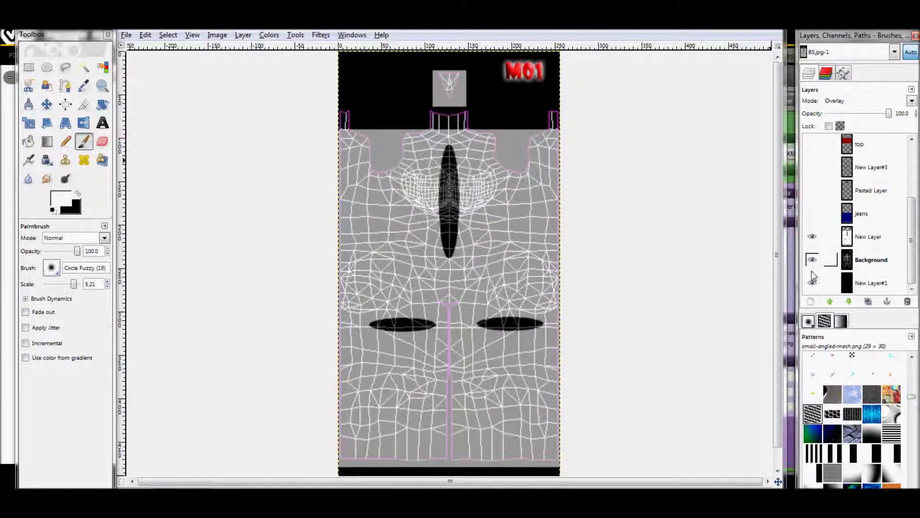
click(868, 233)
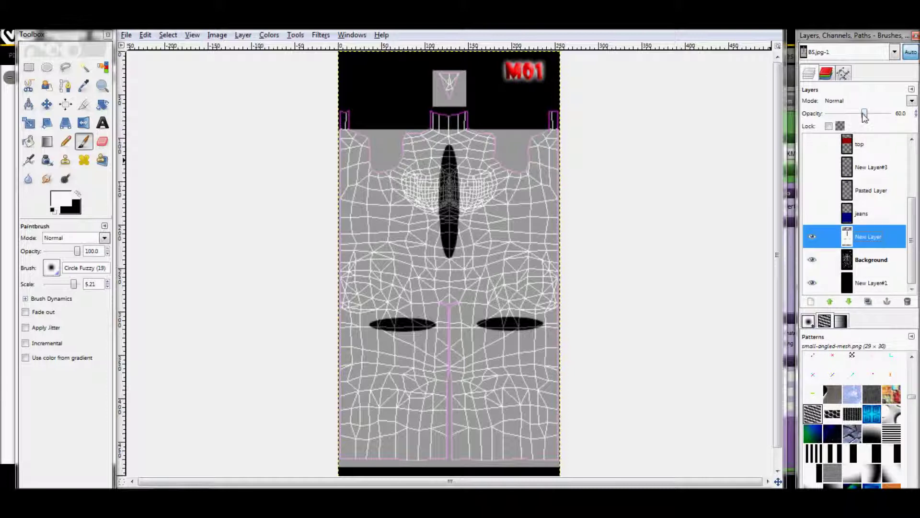
drag(864, 113, 891, 114)
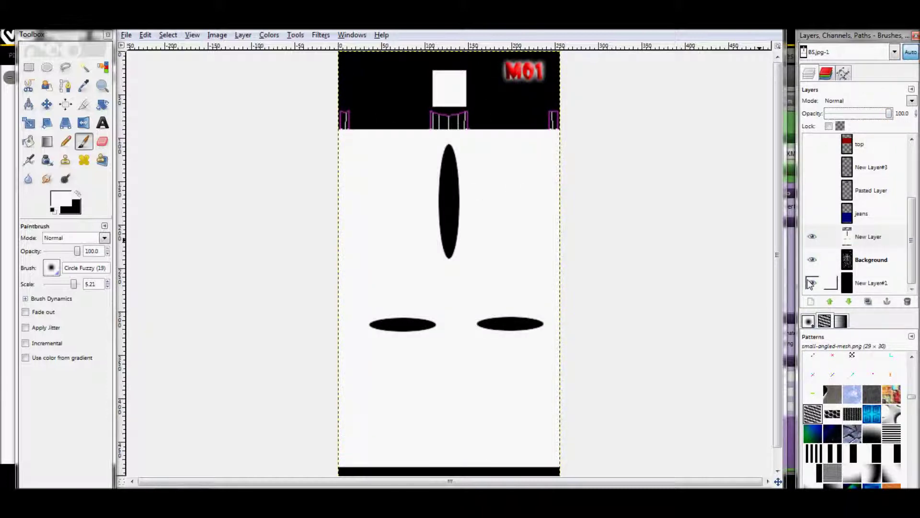
click(812, 283)
click(812, 260)
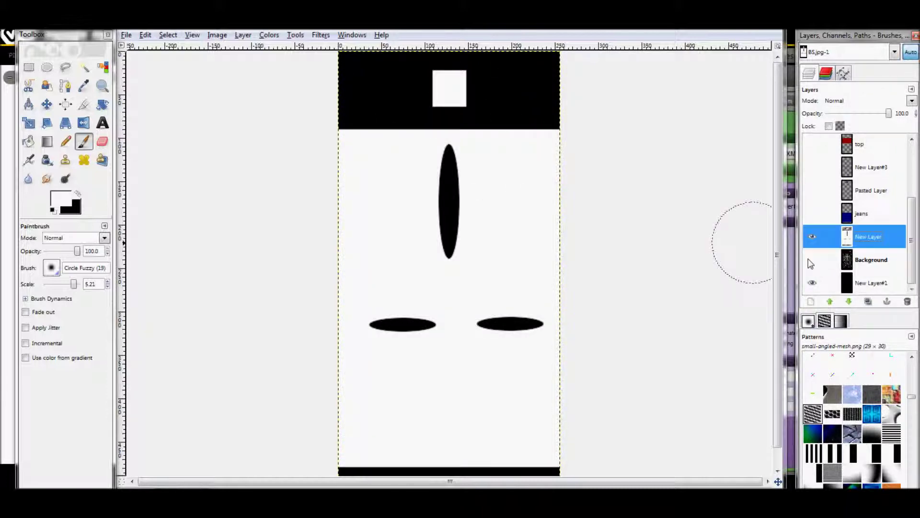
- Save the opacity map as BS1.jpg in the CUSTOM STUFF folder at JPEG quality 85
click(126, 35)
click(158, 139)
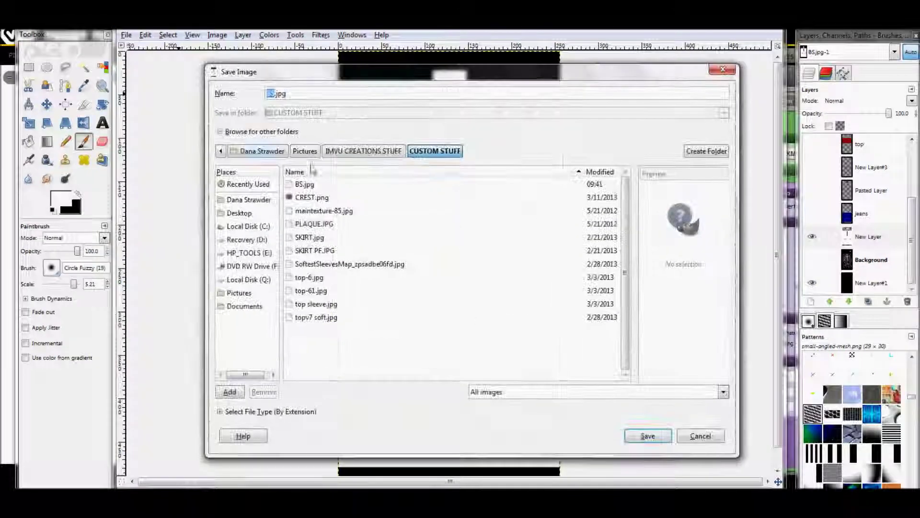
click(375, 153)
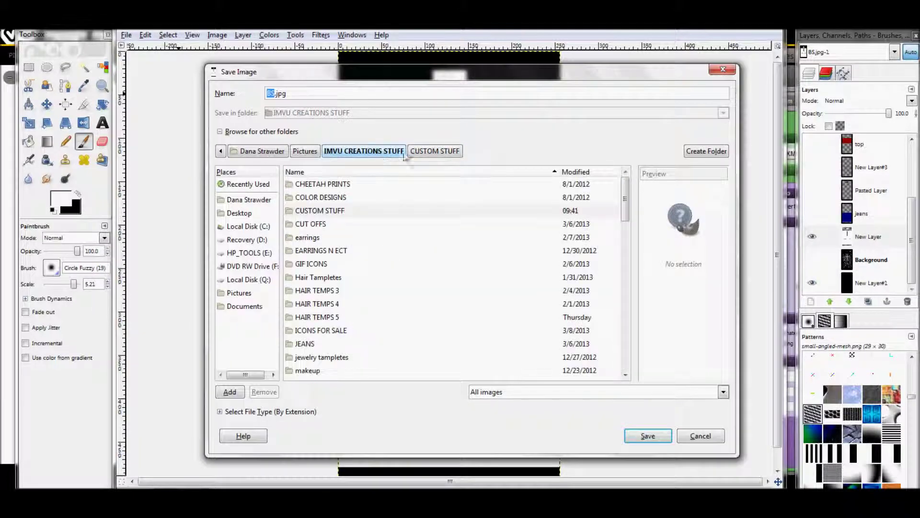
click(433, 152)
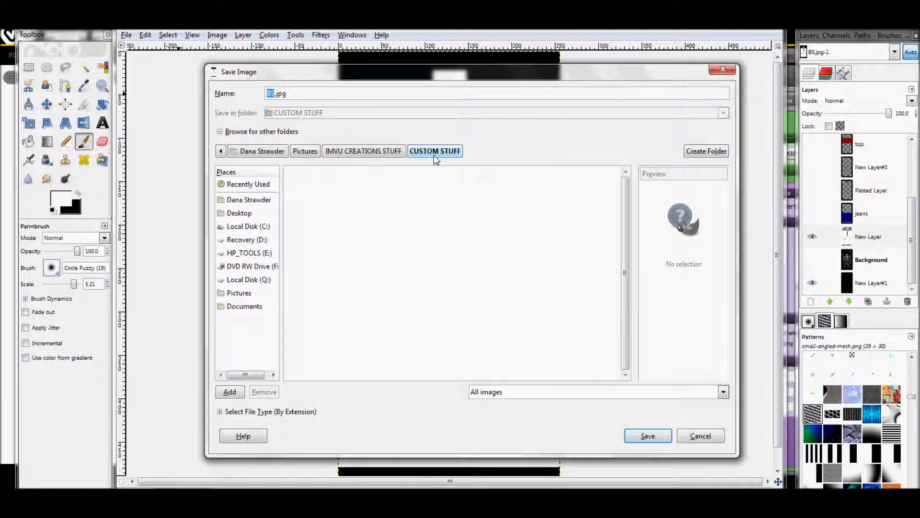
click(274, 93)
text(1)
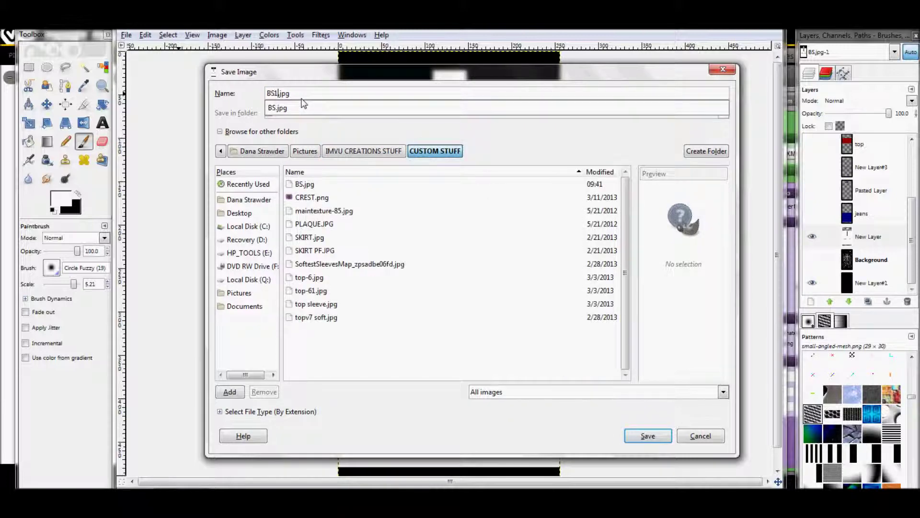
key(Return)
key(Return)
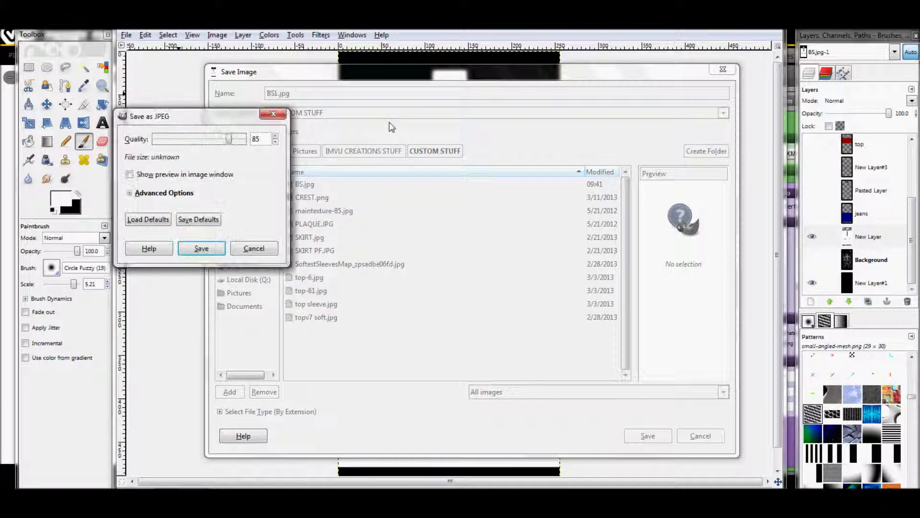
key(Return)
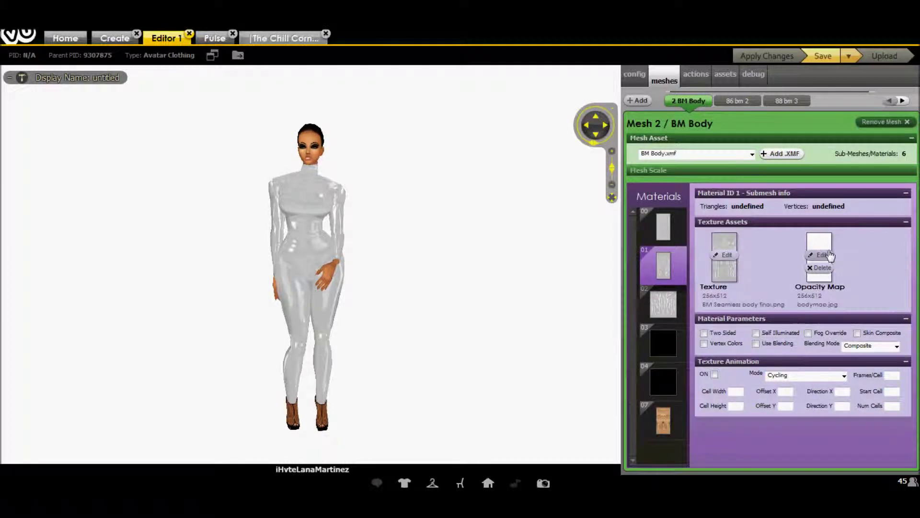
- In the IMVU editor, replace the opacity map of material 01 with BS1 from the CUSTOM STUFF folder
click(829, 255)
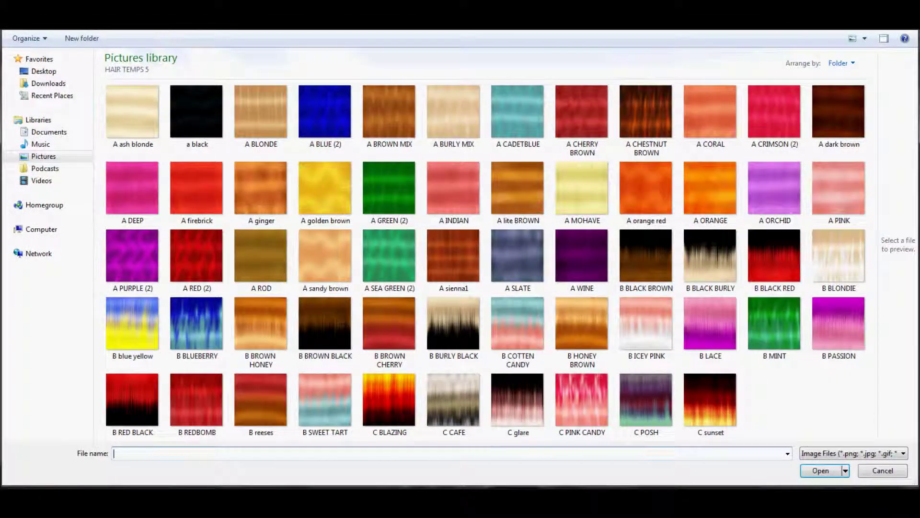
click(422, 20)
double_click(320, 122)
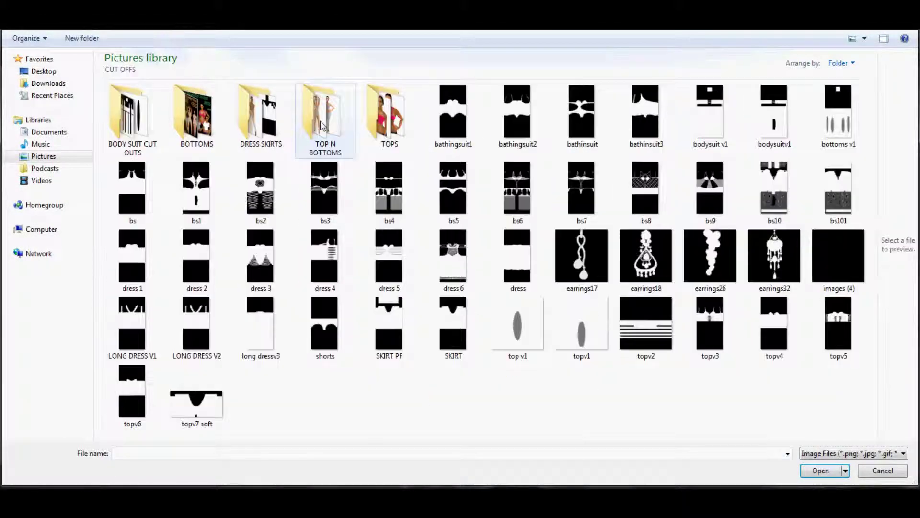
key(alt+Up)
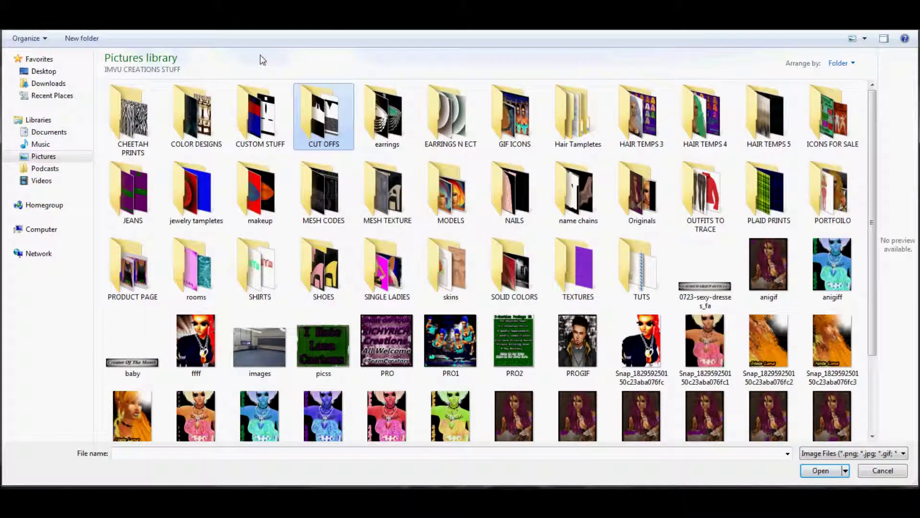
double_click(324, 120)
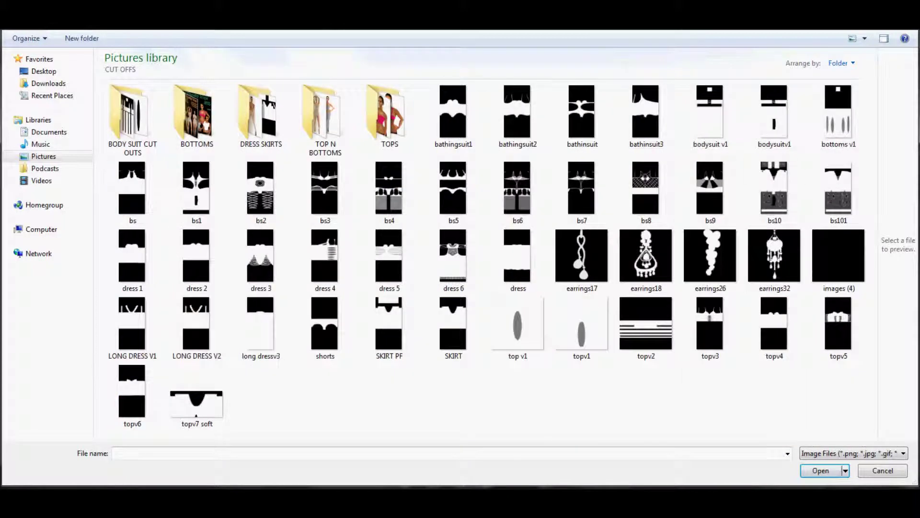
double_click(143, 123)
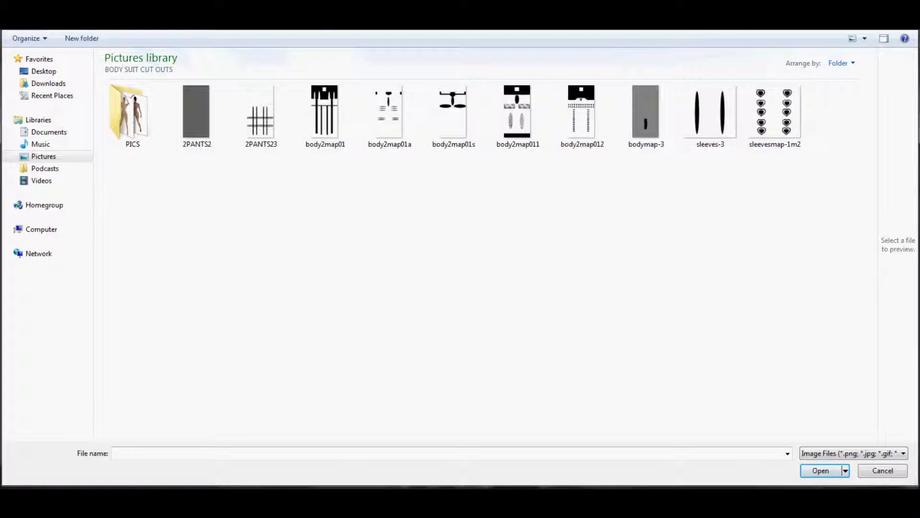
click(178, 21)
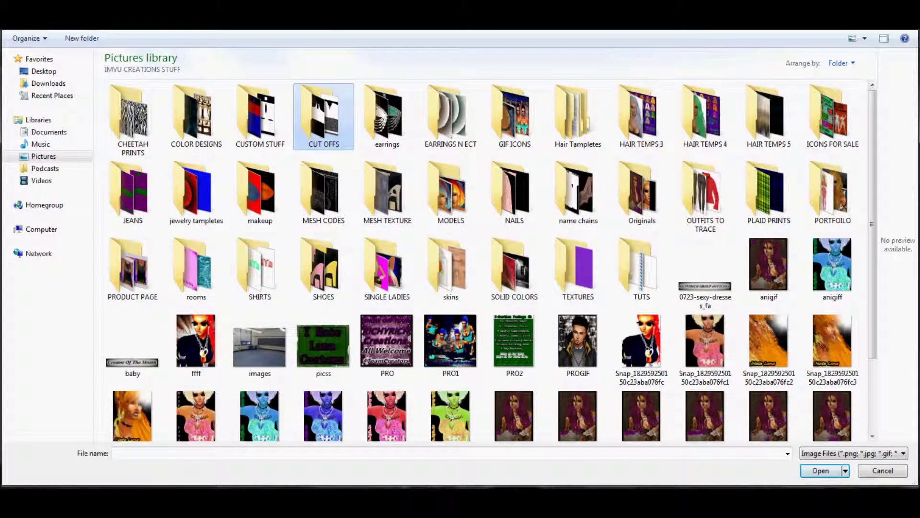
double_click(244, 126)
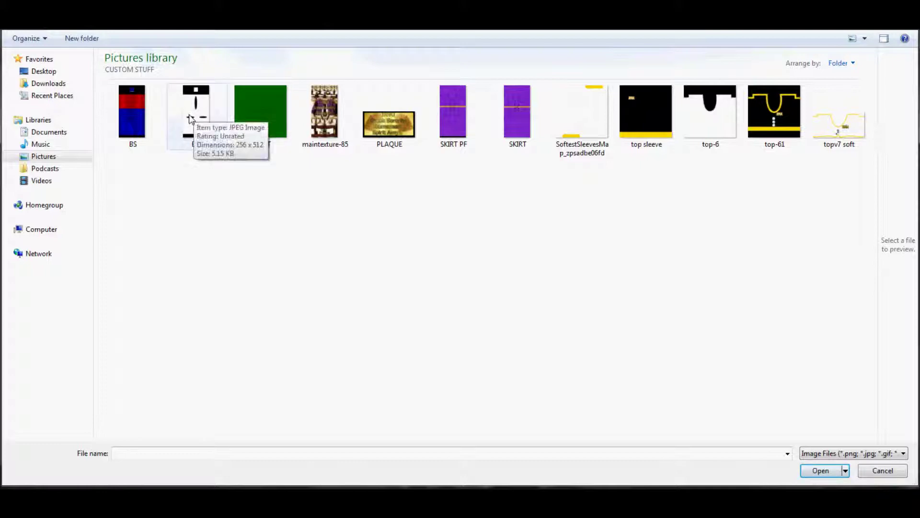
double_click(196, 112)
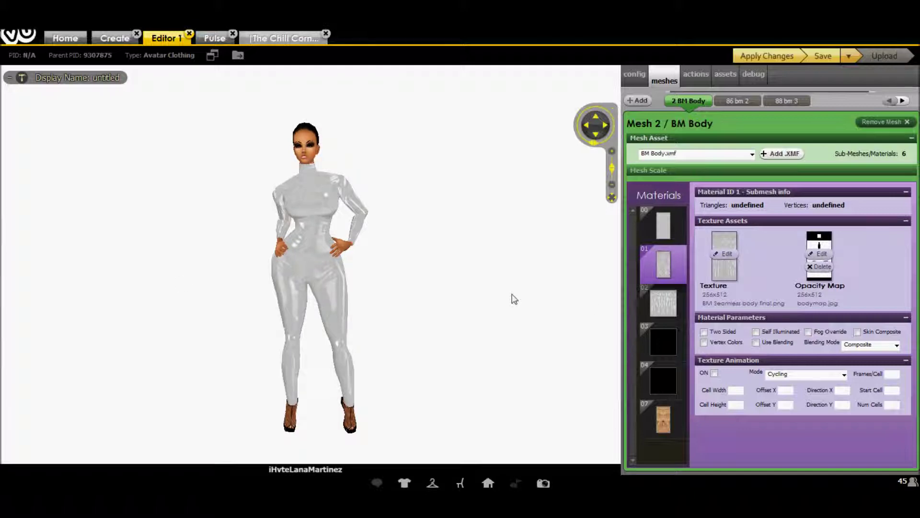
- Replace the opacity map of material 00 with the black image images (4) from the CUT OFFS folder
click(668, 312)
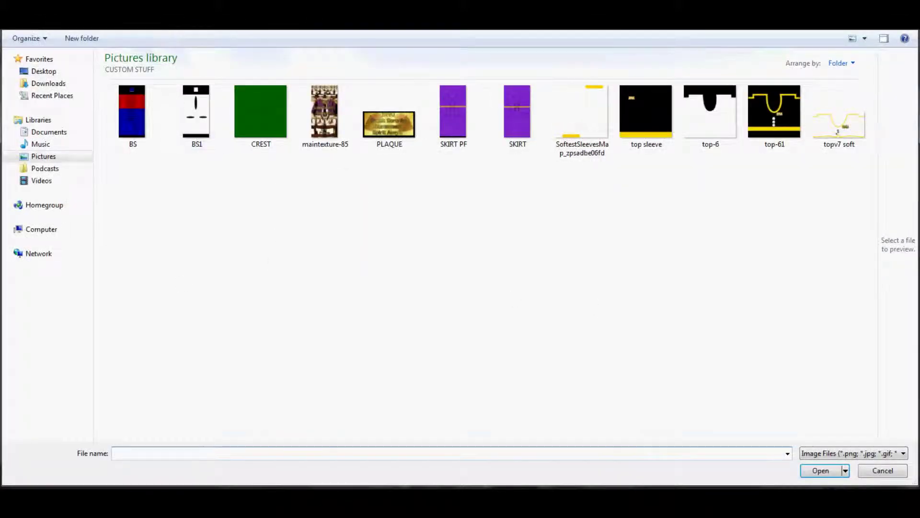
key(alt+Left)
double_click(338, 125)
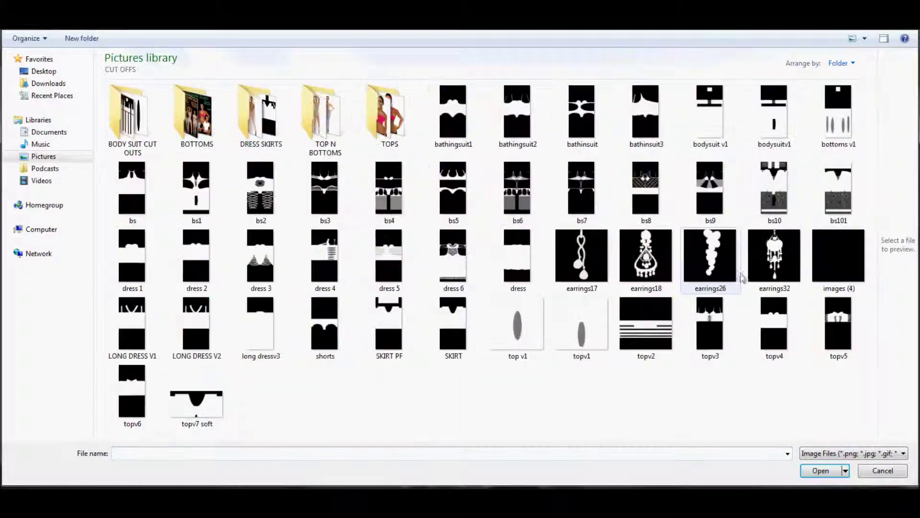
double_click(858, 263)
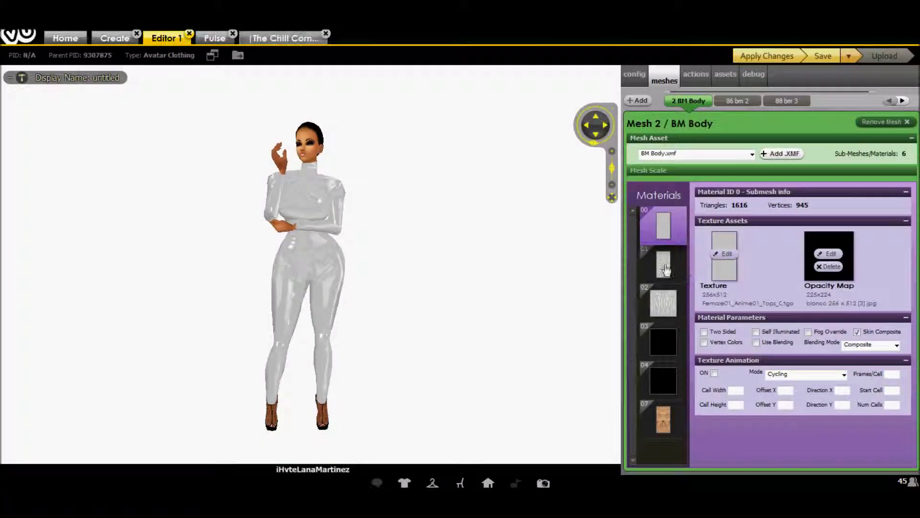
- Set the texture of material 01 to BS from the CUSTOM STUFF folder and apply the changes to the avatar
click(664, 266)
click(727, 254)
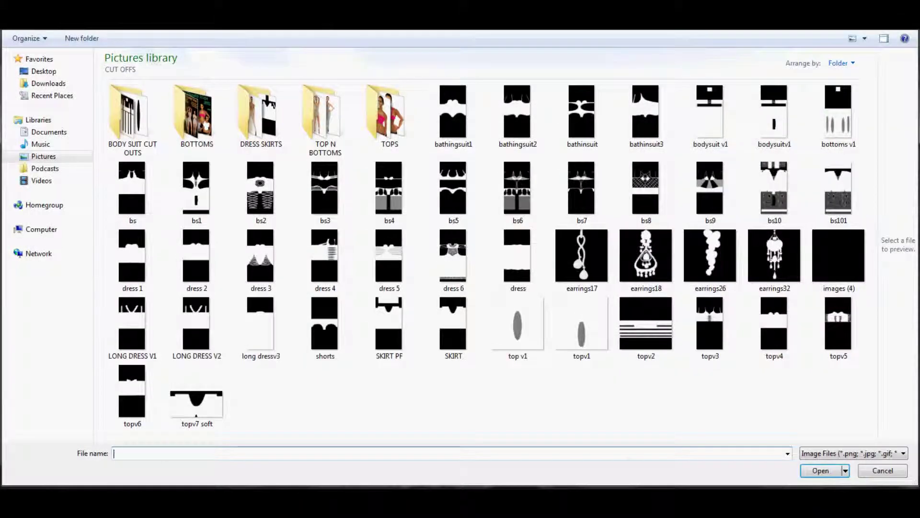
key(BackSpace)
double_click(261, 115)
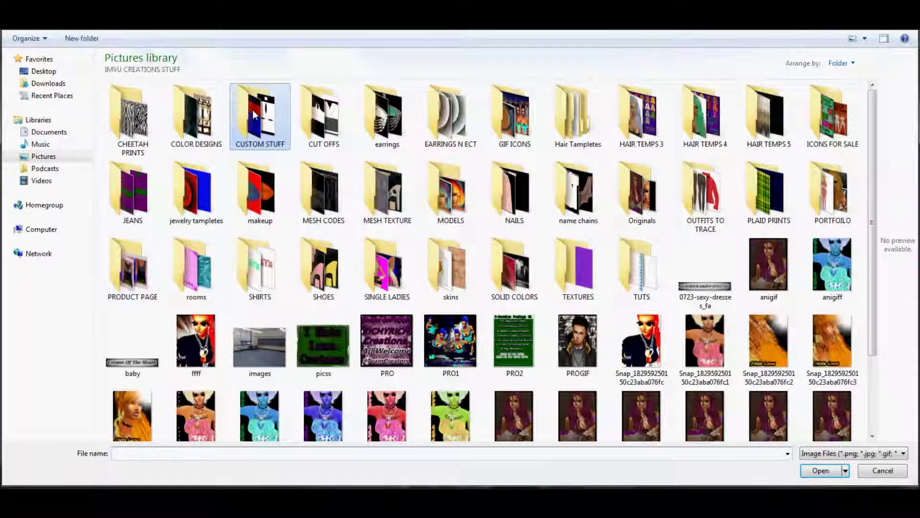
double_click(133, 108)
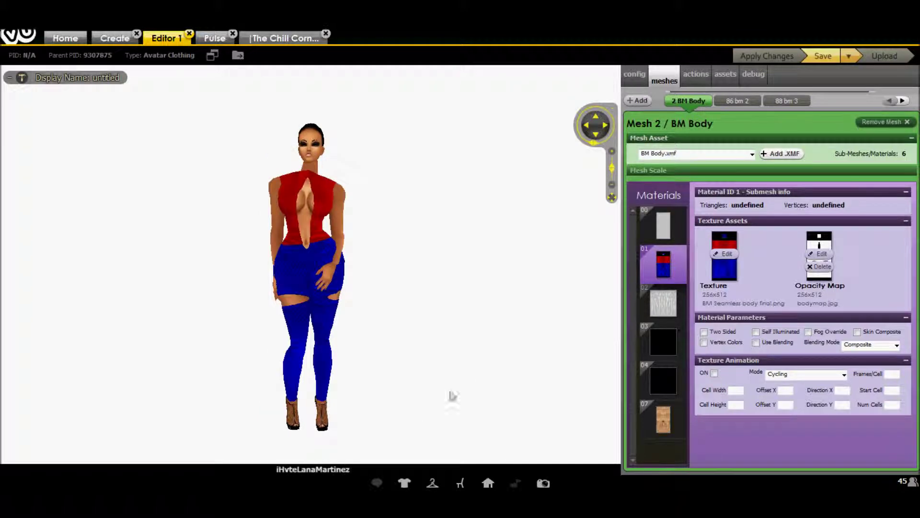
- Examine the red top, blue jeans and their cut-outs on the avatar from several angles and distances
scroll(415, 347, up, 4)
drag(415, 347, 380, 345)
scroll(392, 351, down, 4)
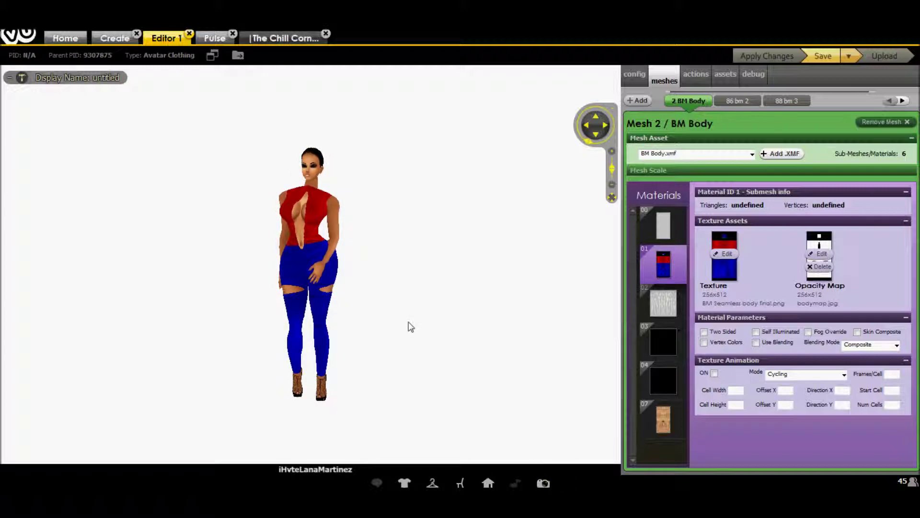
scroll(450, 324, up, 1)
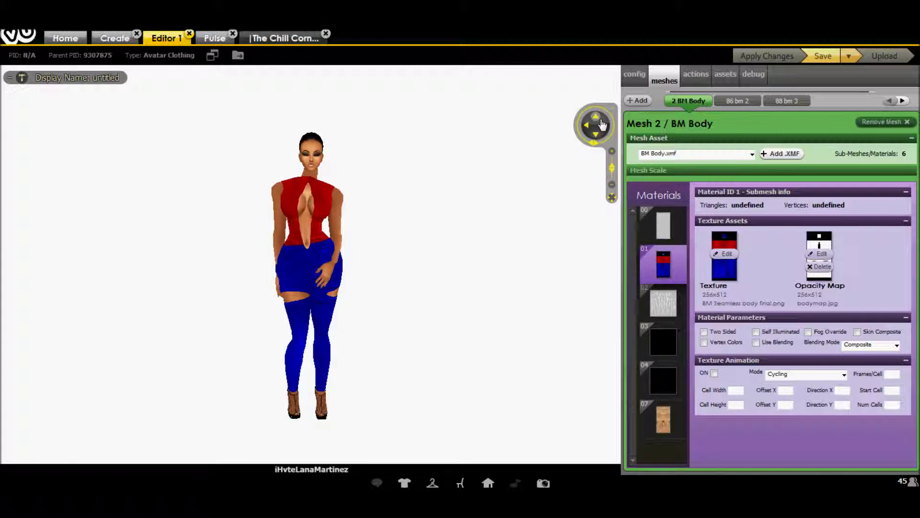
scroll(422, 312, up, 3)
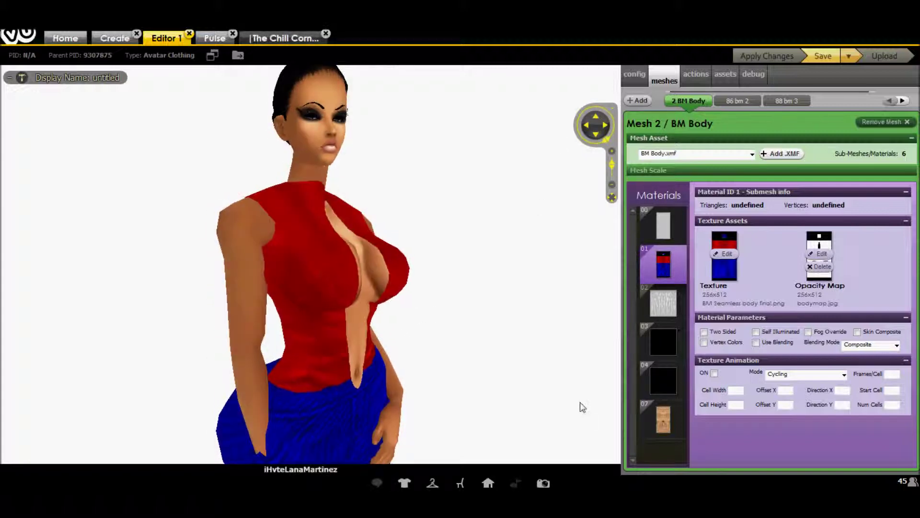
drag(584, 405, 484, 392)
scroll(323, 329, down, 5)
scroll(484, 392, up, 5)
scroll(307, 309, down, 4)
drag(576, 368, 618, 370)
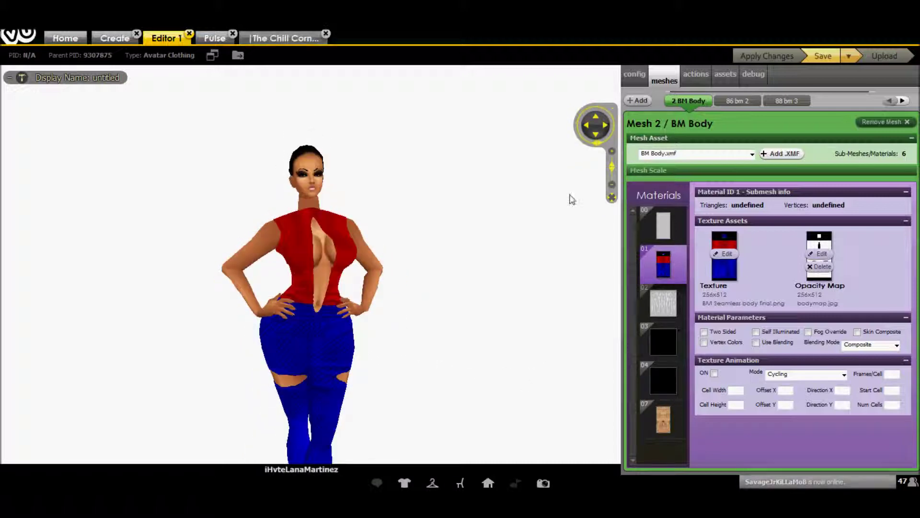
click(596, 135)
scroll(432, 342, up, 4)
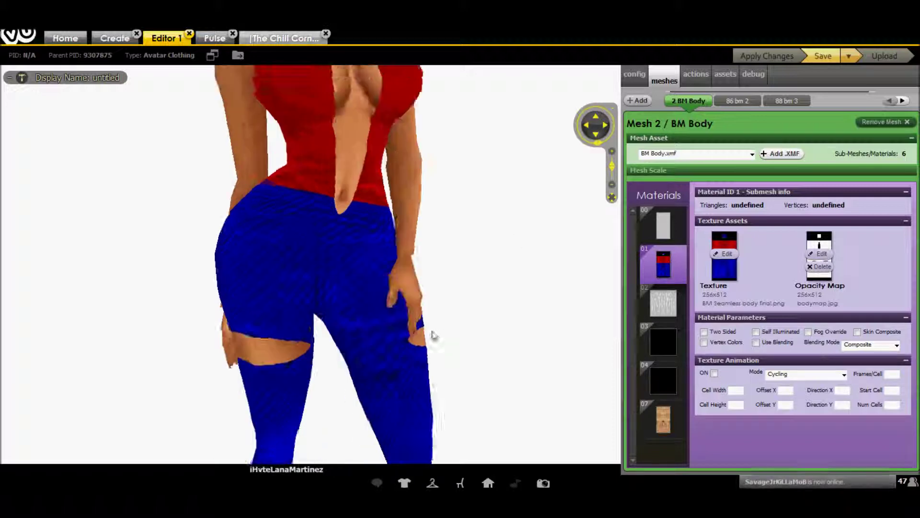